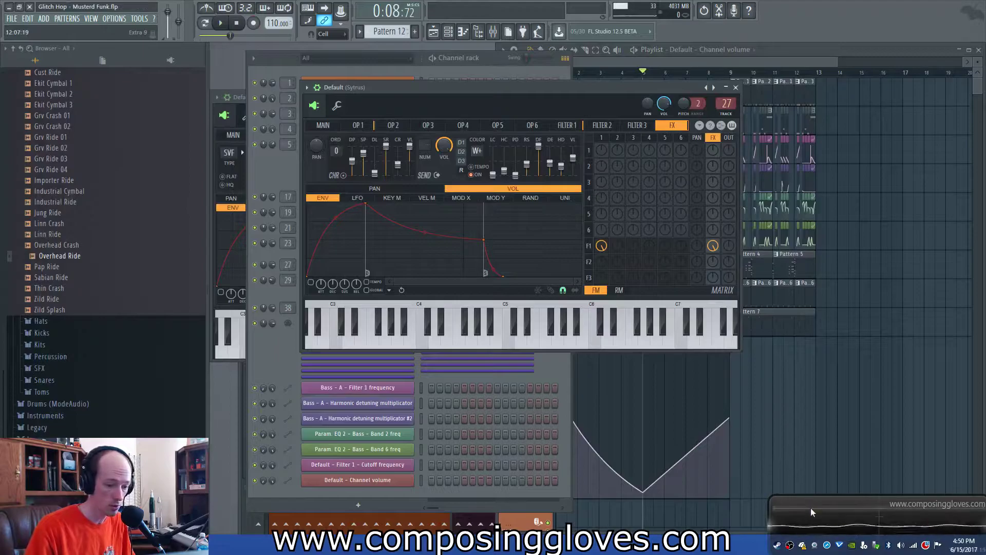
Step: Move the Sytrus window aside and play back the Riser section in the Playlist
left_click_drag(521, 88, 433, 94)
left_click(675, 60)
key("space")
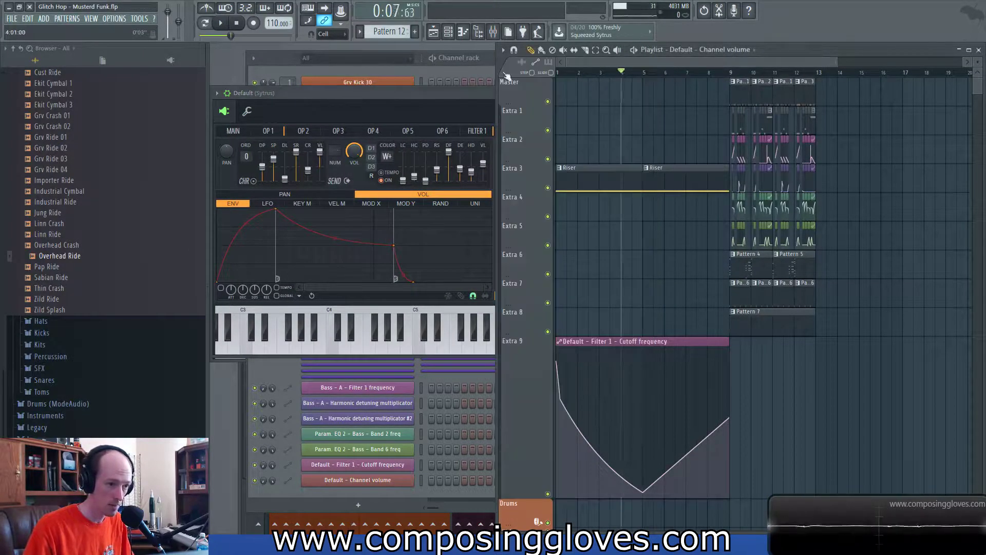
key("space")
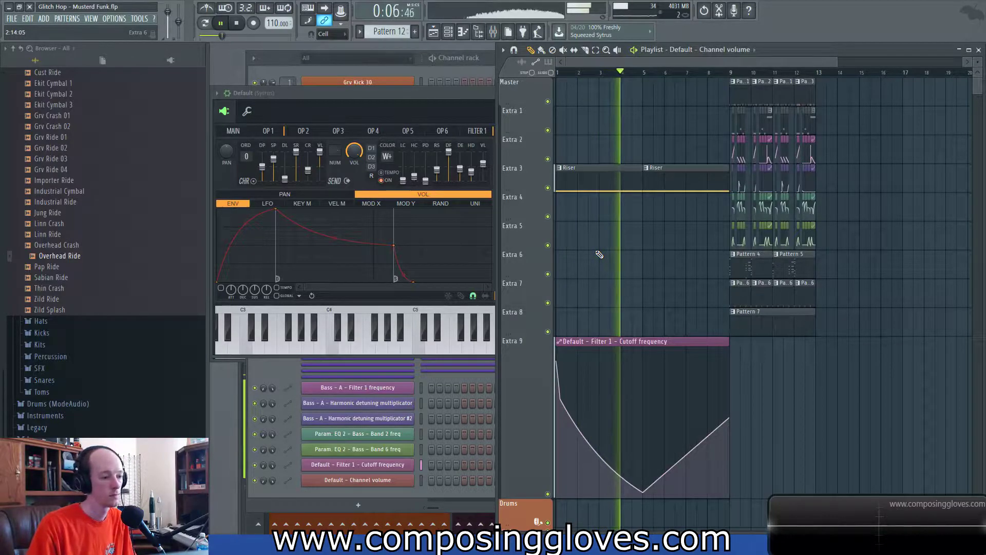
key("space")
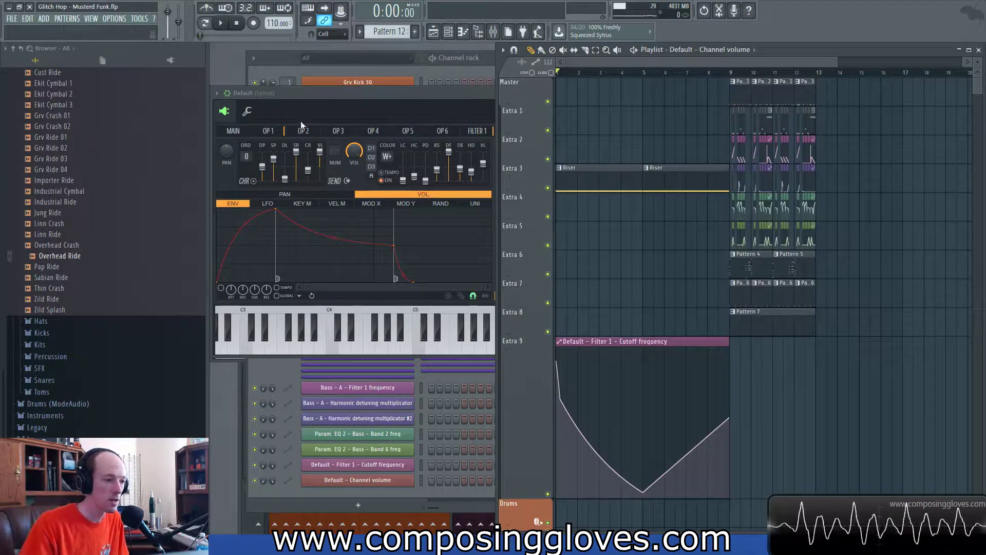
left_click_drag(605, 322, 616, 364)
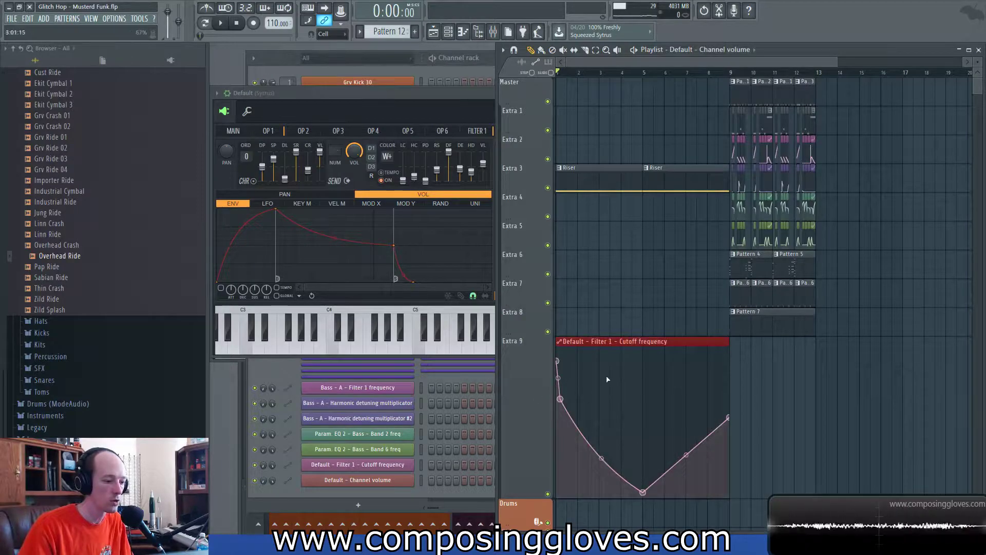
left_click(652, 272)
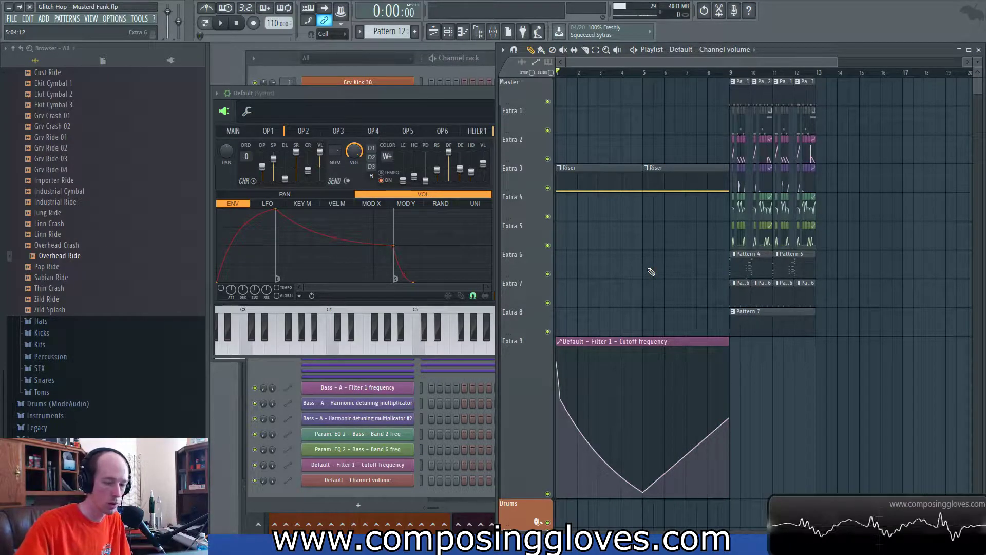
left_click(393, 101)
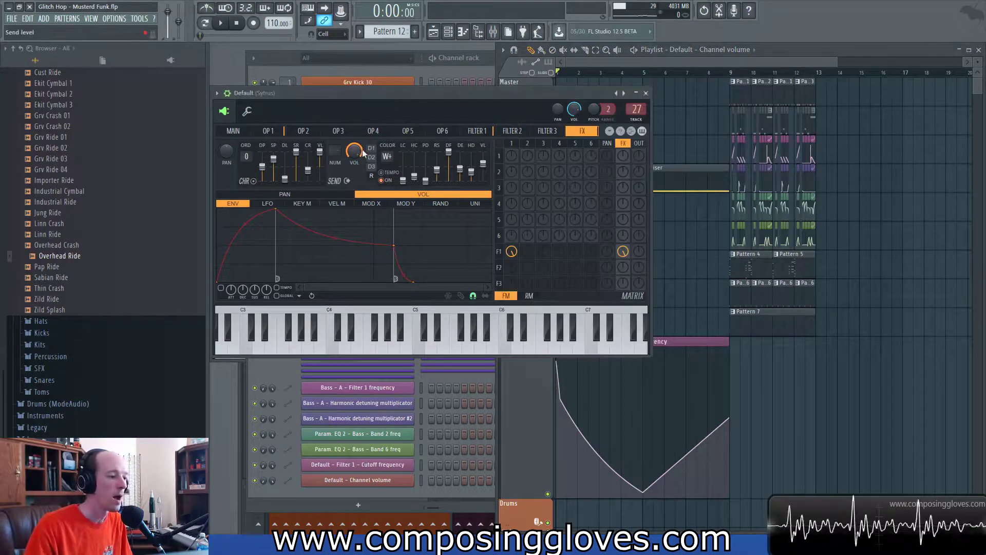
left_click(630, 61)
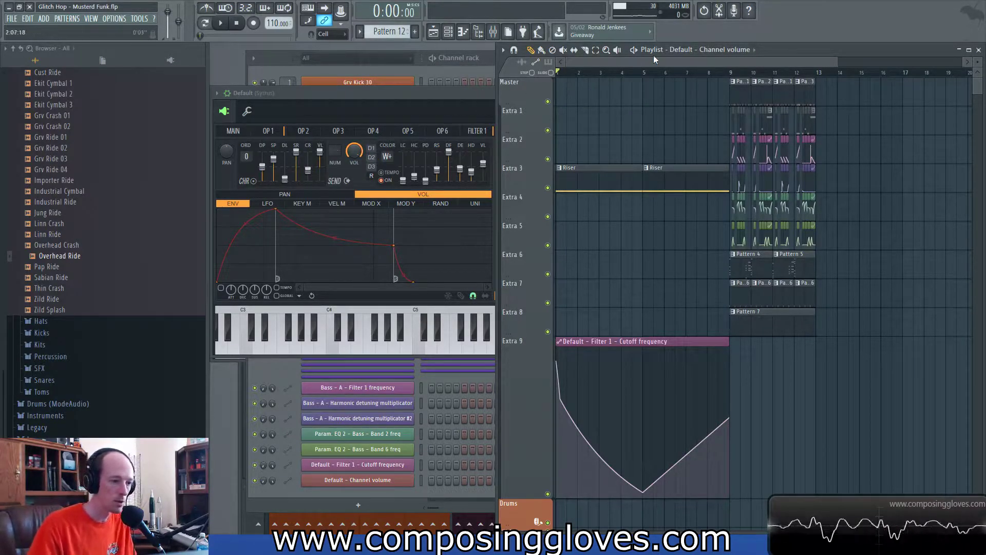
Step: Create an automation clip for the Default Sytrus channel volume across the second Riser clip's time range and audition it
left_click_drag(649, 75, 717, 74)
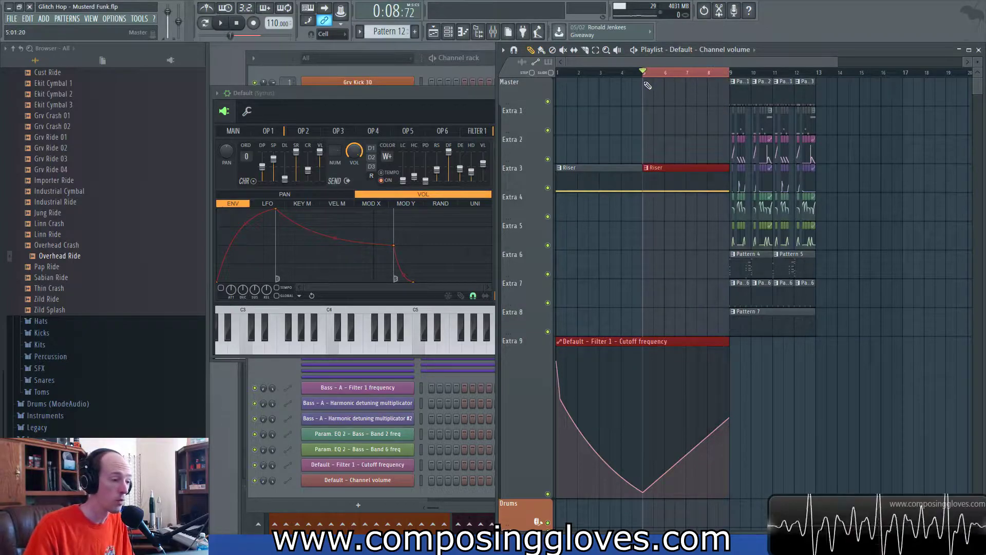
left_click(443, 101)
right_click(579, 112)
left_click(616, 177)
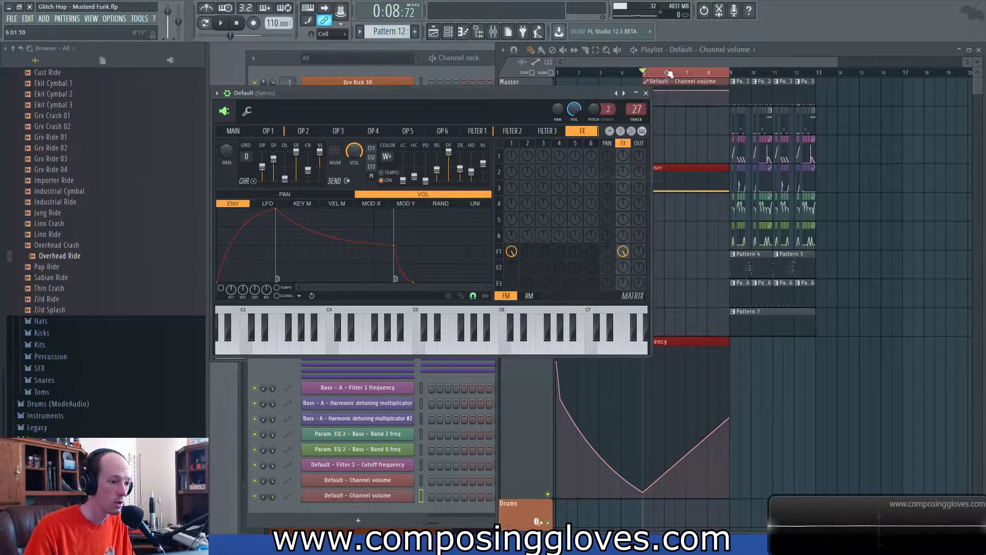
left_click(656, 101)
scroll(656, 104, "up", 3)
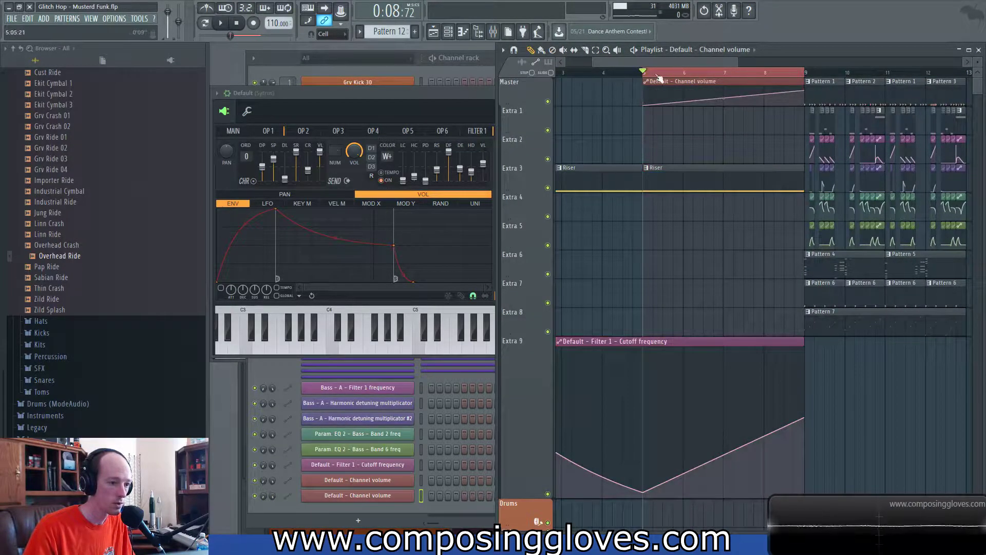
key("space")
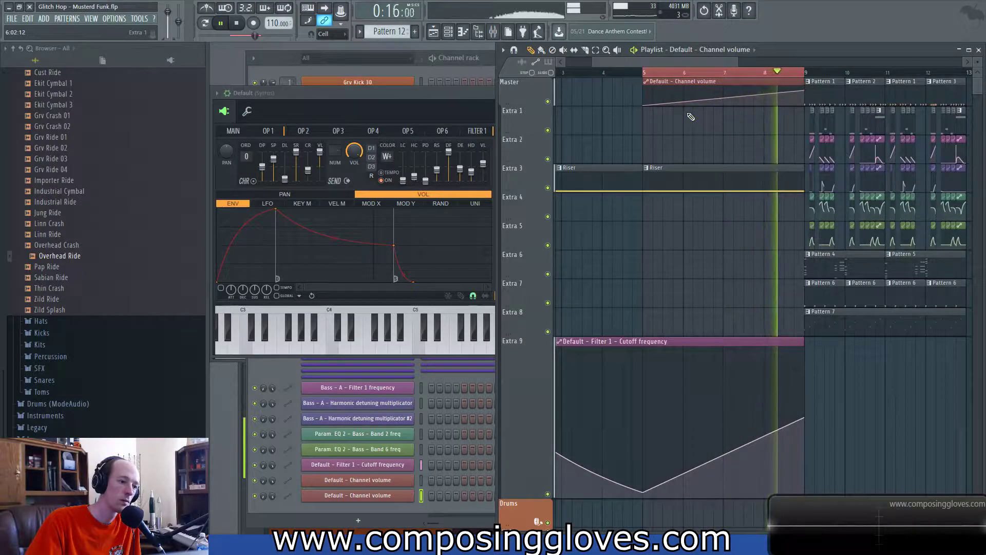
key("space")
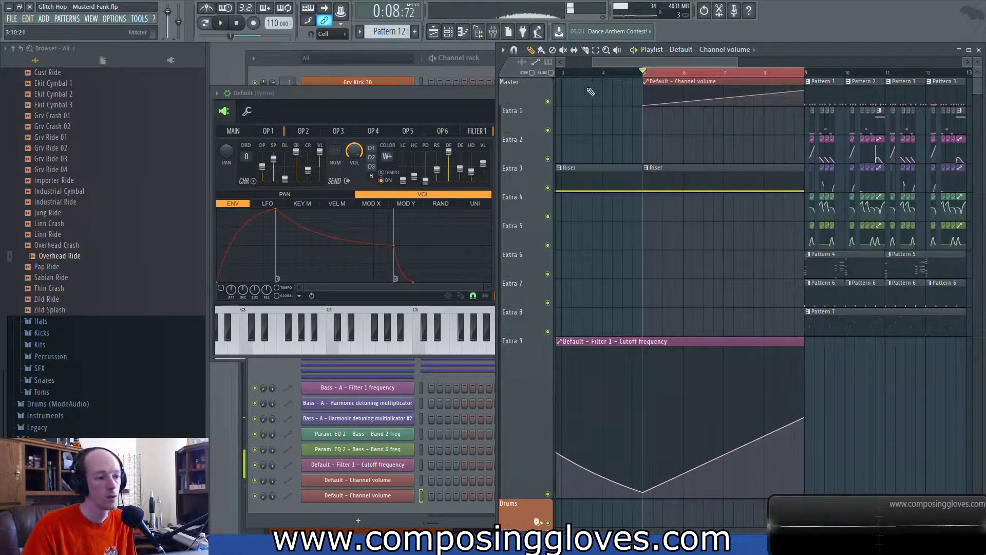
Step: Delete the channel volume automation clip from the Master track of the Playlist
right_click(653, 94)
scroll(640, 135, "down", 3)
Step: Bring up the Default channel's Sytrus window and close it
left_click(440, 103)
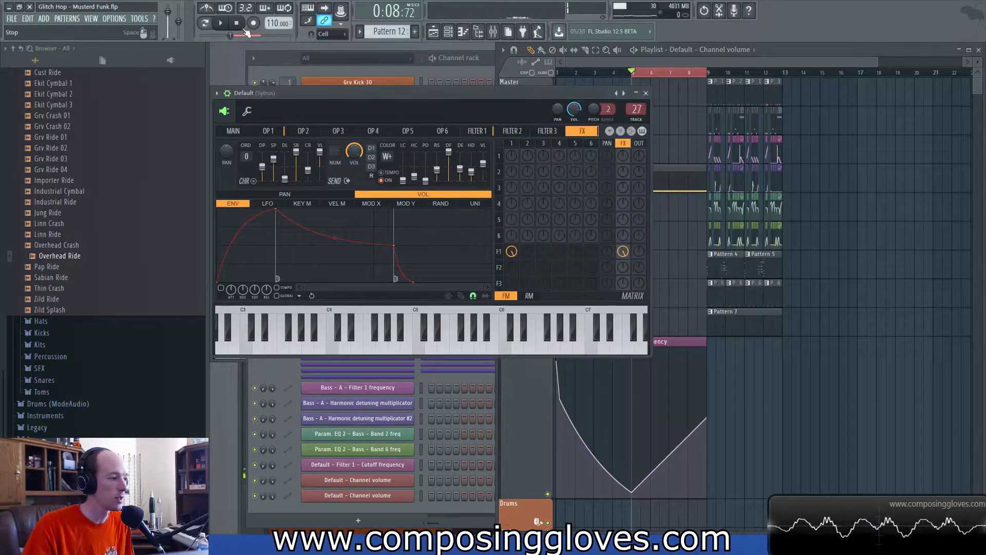
left_click(636, 62)
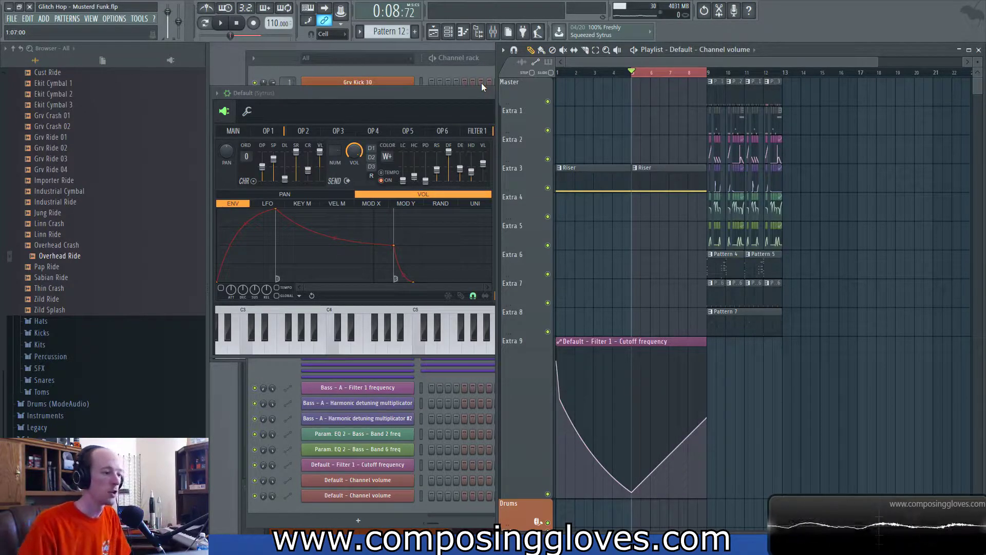
left_click_drag(478, 94, 473, 110)
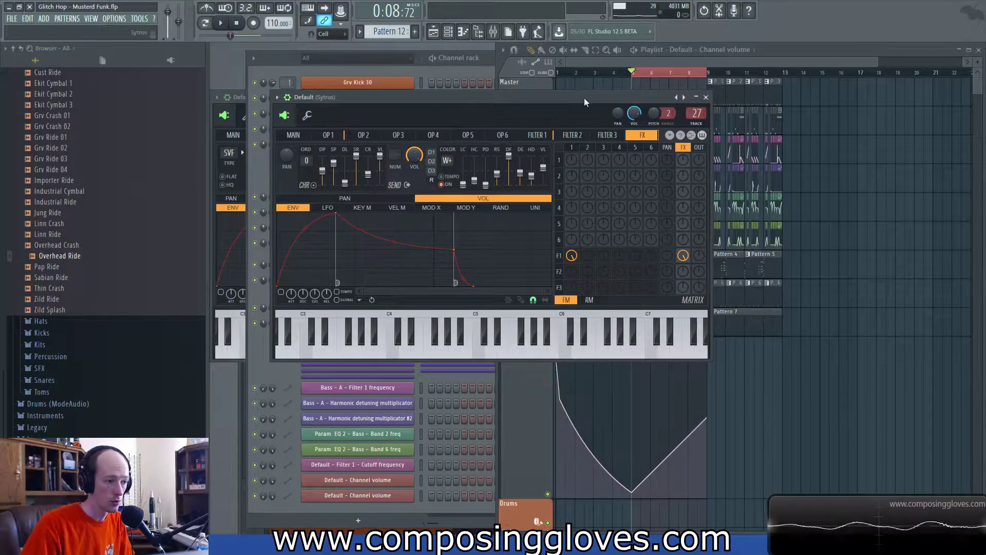
left_click_drag(584, 98, 568, 98)
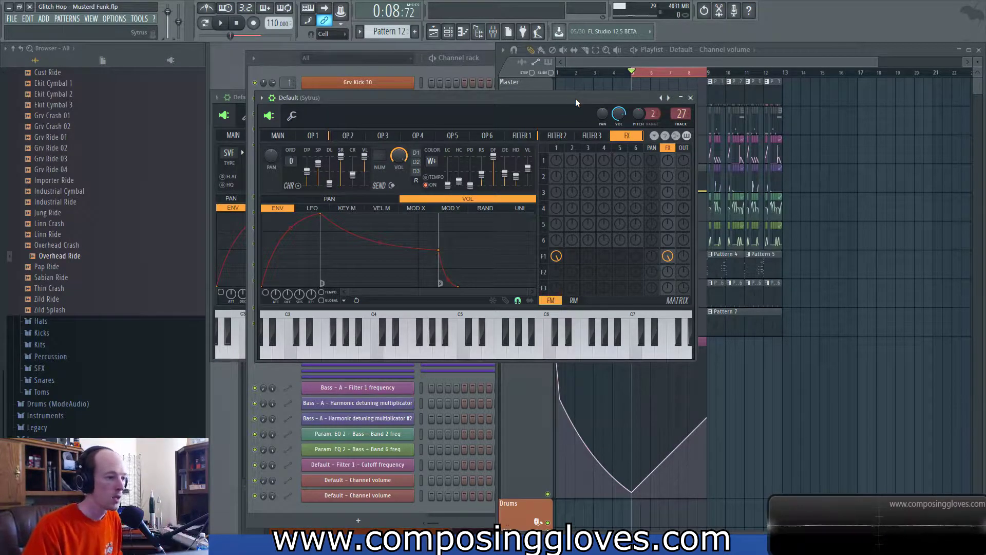
left_click_drag(566, 105, 584, 104)
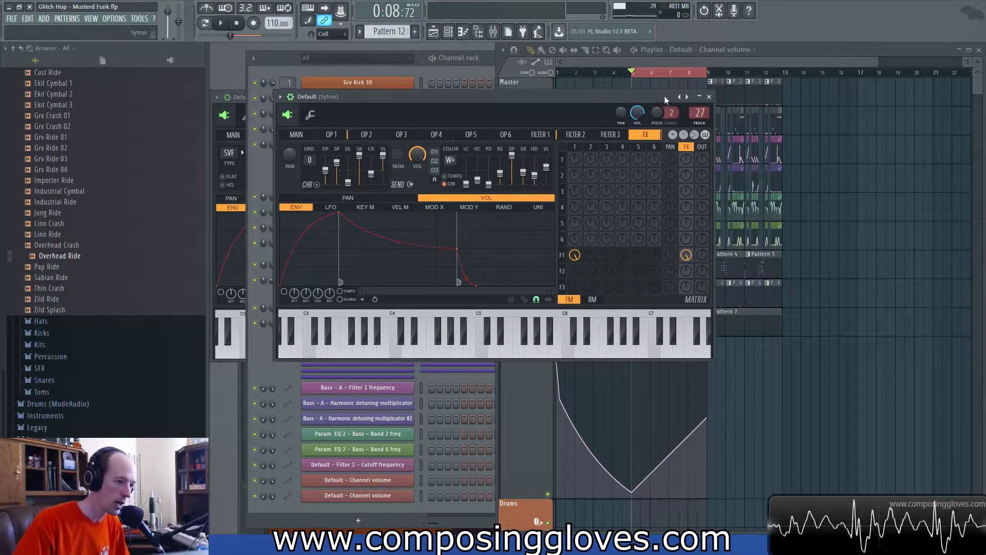
left_click(709, 97)
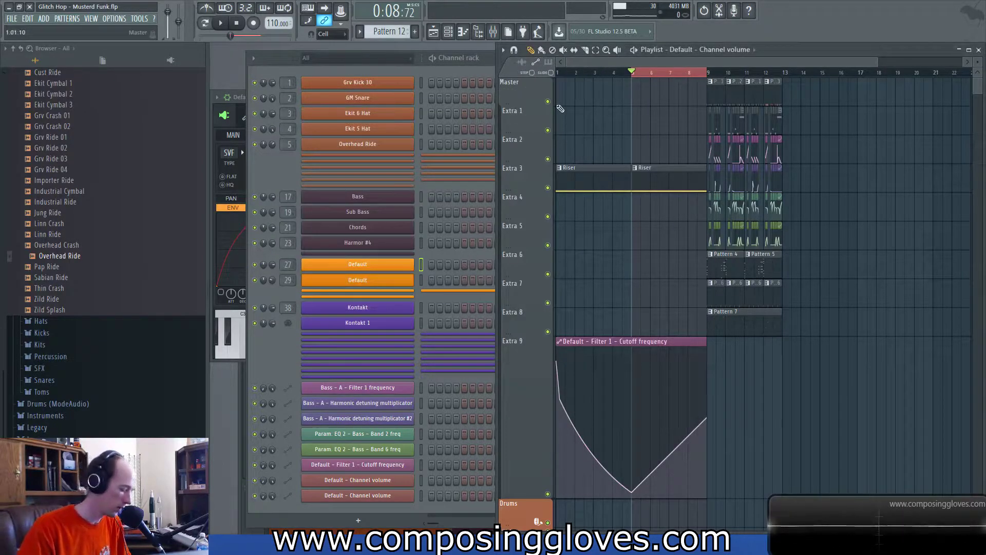
Step: Bend the first long segment of the Filter 1 cutoff automation so it falls steeply at the start, and play it from bar 1
key("ctrl+d")
key("Page_Up")
key("Page_Up")
left_click(556, 72)
key("Page_Up")
key("Page_Up")
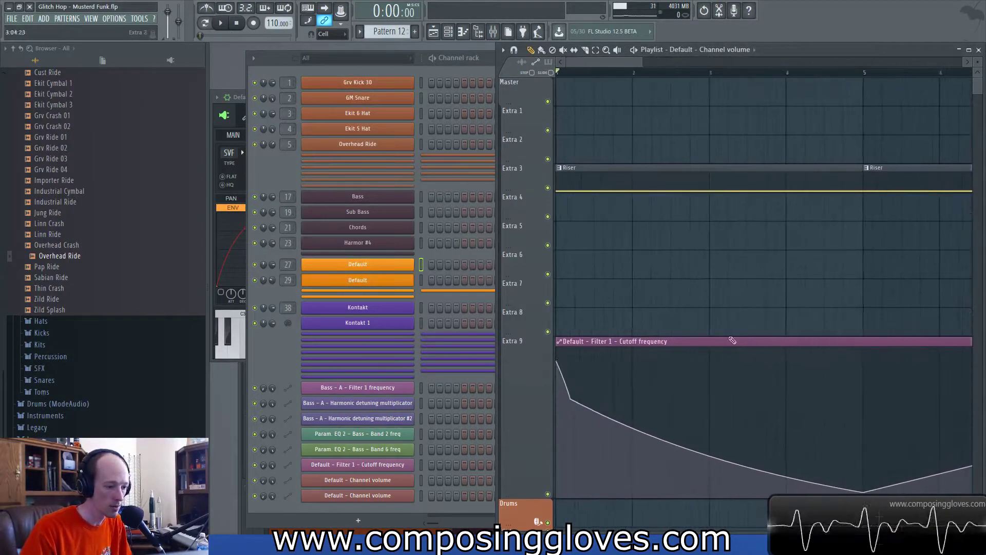
left_click_drag(712, 459, 615, 249)
key("space")
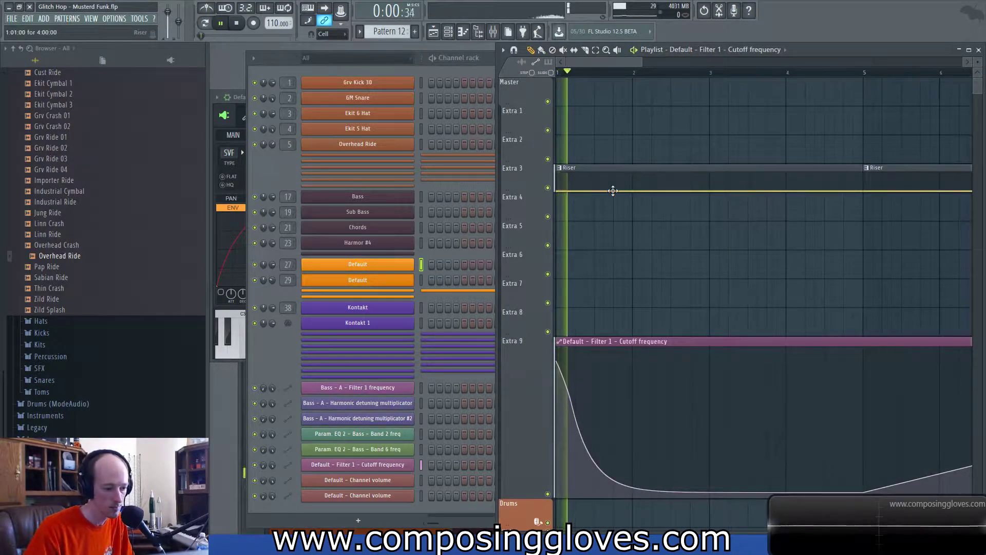
Step: Try lowering the second point of the Filter 1 cutoff automation, audition it, and undo the point move
left_click_drag(577, 389, 570, 453)
key("space")
key("space")
key("space")
key("ctrl+z")
key("ctrl+z")
key("ctrl+z")
key("ctrl+alt+z")
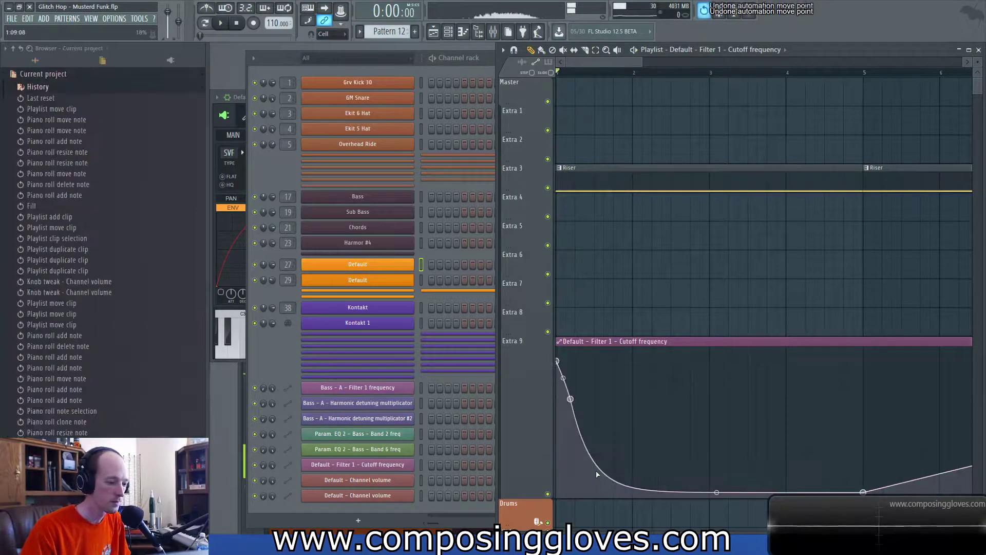
Step: Open Sytrus on the first Default channel and examine the oscillator and noise settings of operator 1
left_click(276, 155)
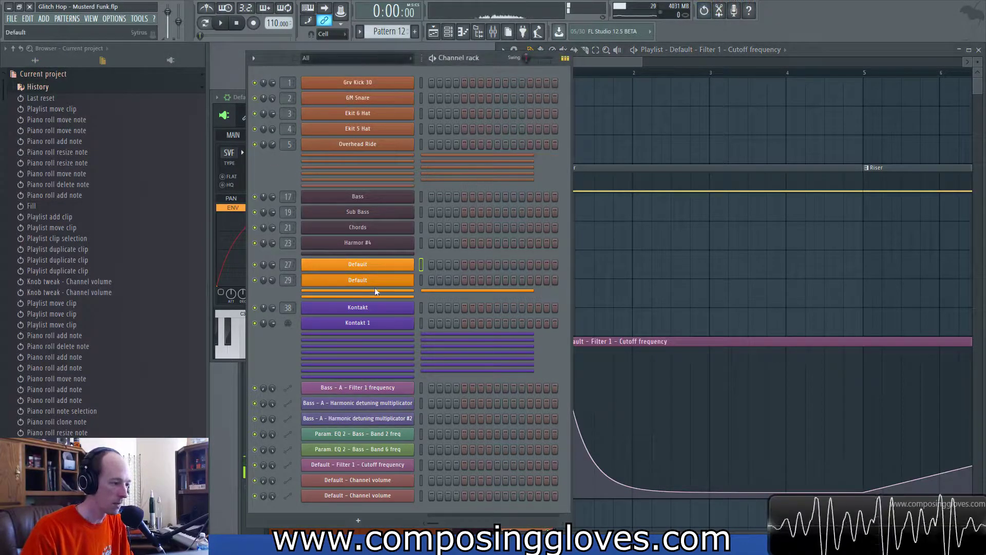
left_click(375, 264)
left_click_drag(427, 99, 425, 96)
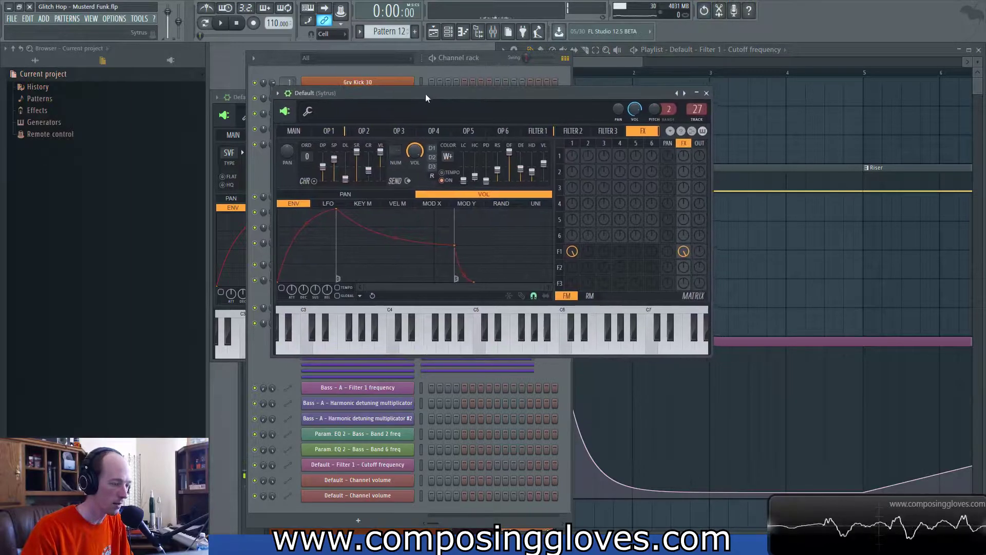
left_click(393, 131)
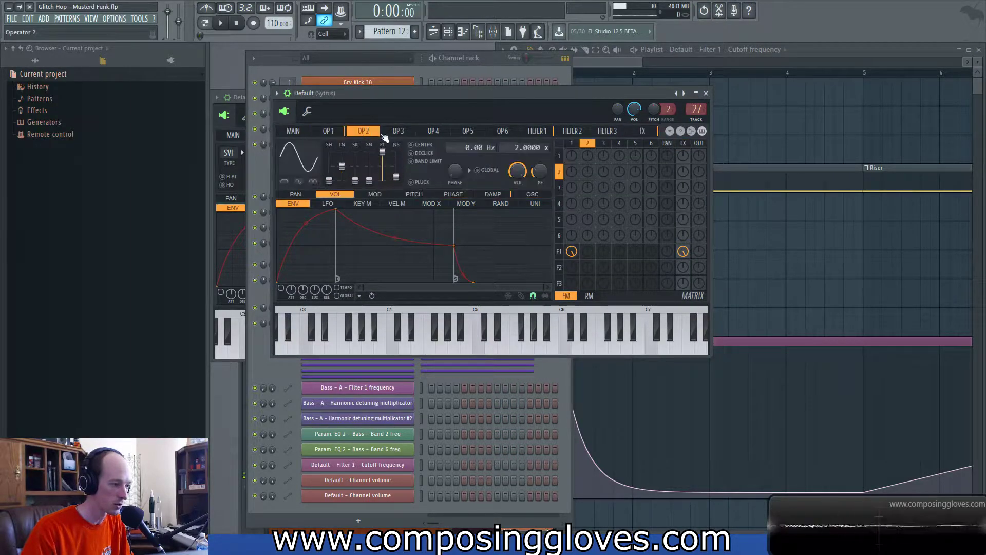
left_click(369, 131)
left_click(330, 132)
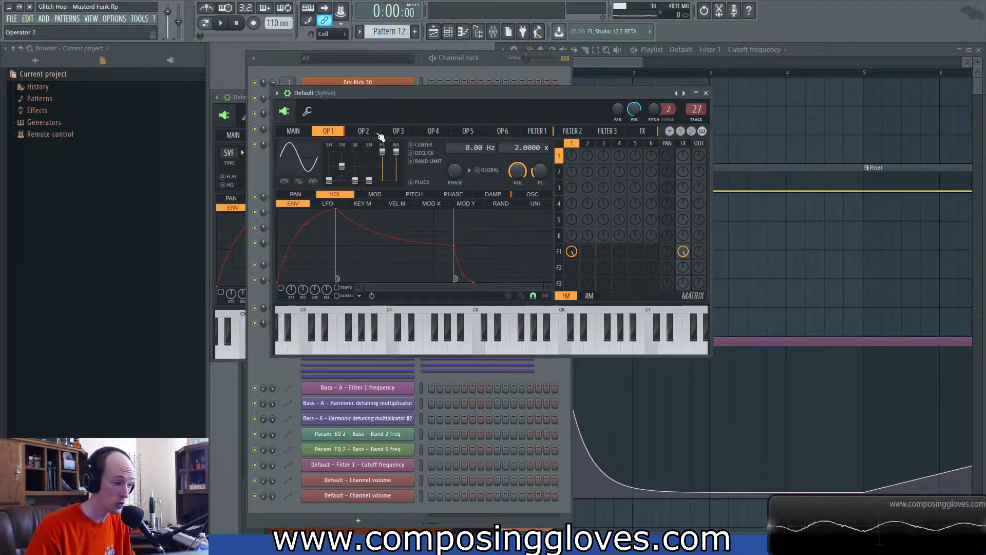
left_click_drag(396, 180, 396, 152)
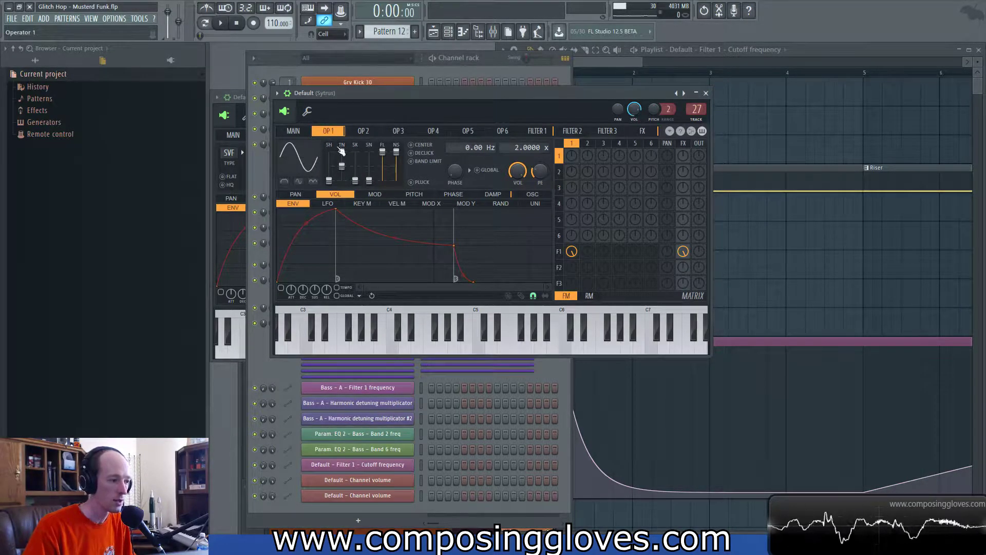
left_click_drag(499, 343, 433, 344)
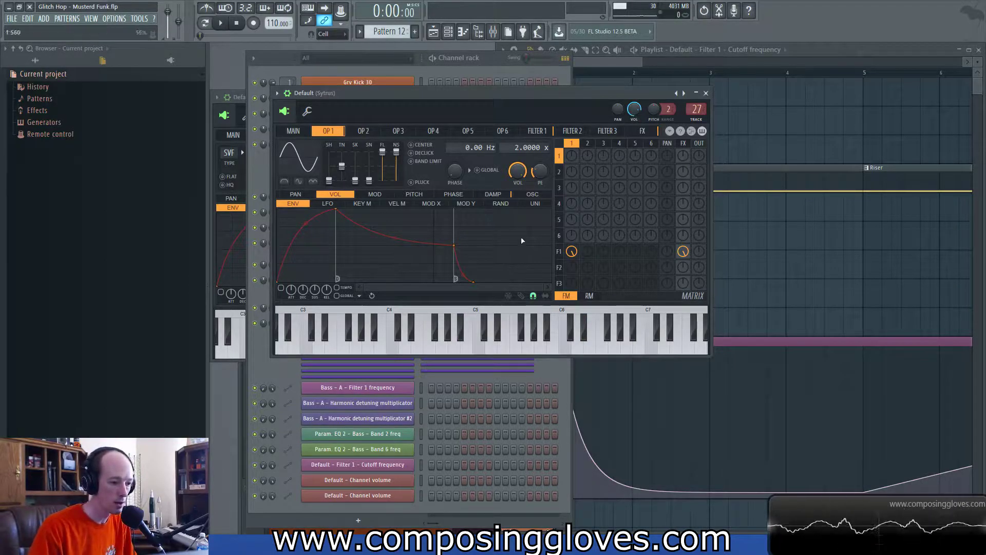
Step: Examine the Sytrus FX and Filter 1 settings, ending back on operator 1
left_click(642, 131)
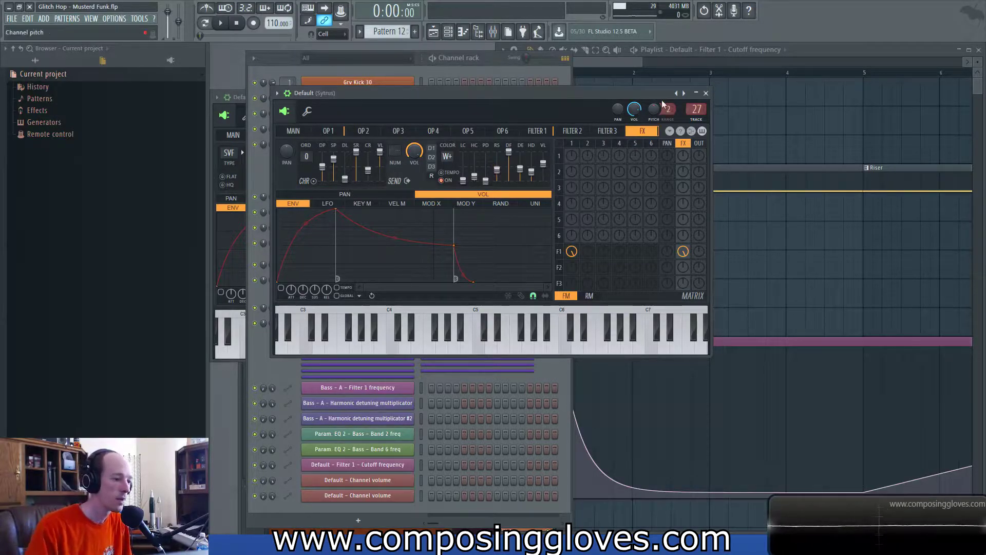
left_click(533, 131)
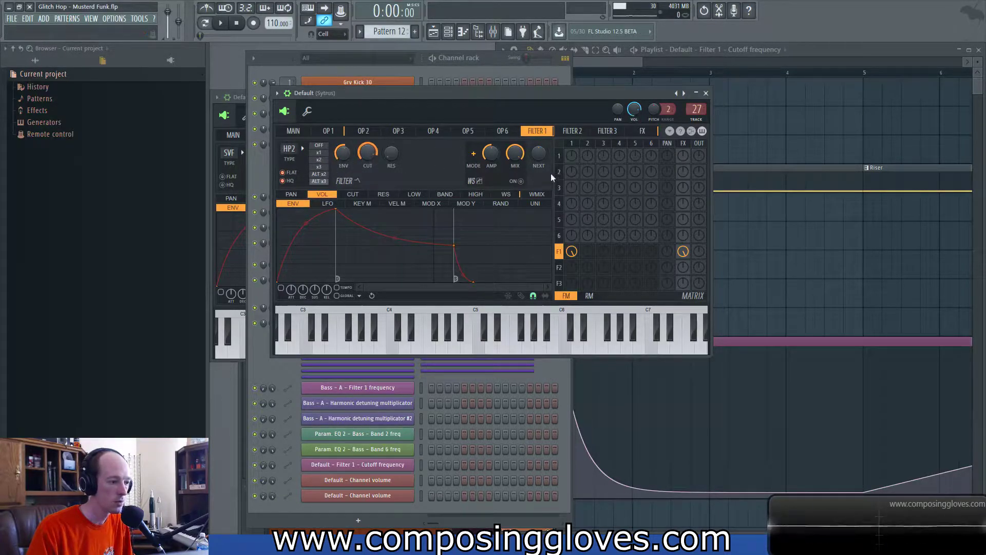
left_click(651, 144)
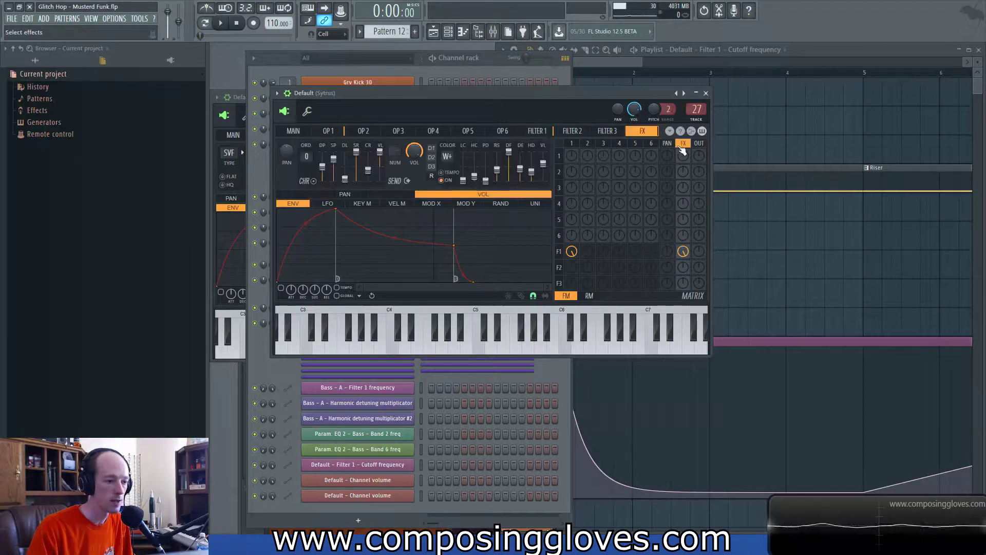
left_click(634, 145)
left_click(574, 144)
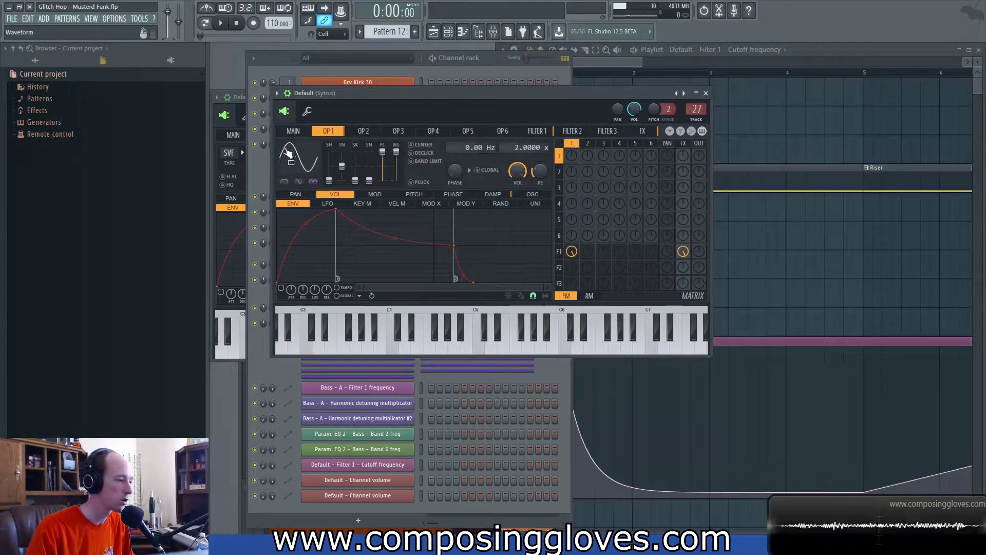
Step: Copy the first Default channel's notes from the Riser pattern
left_click(276, 61)
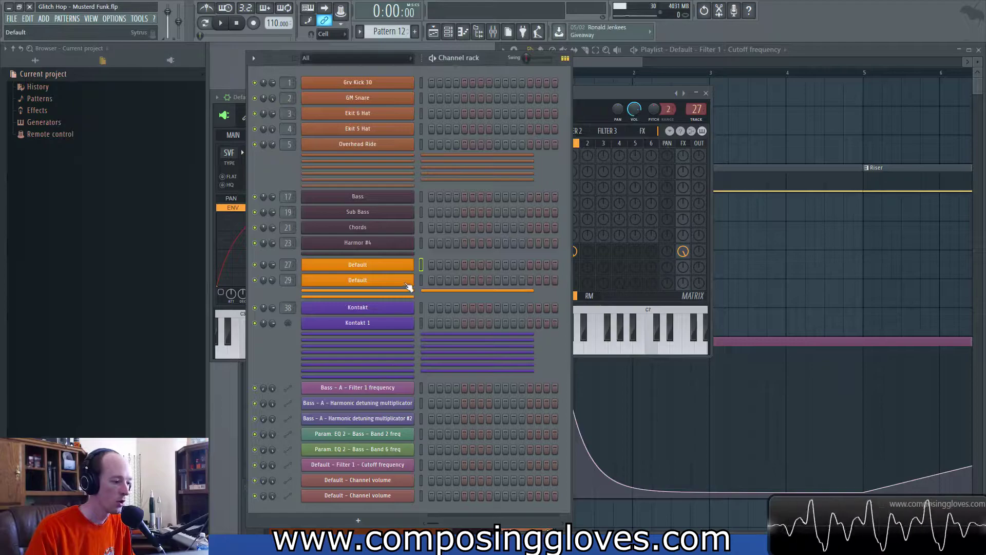
left_click(766, 178)
right_click(369, 265)
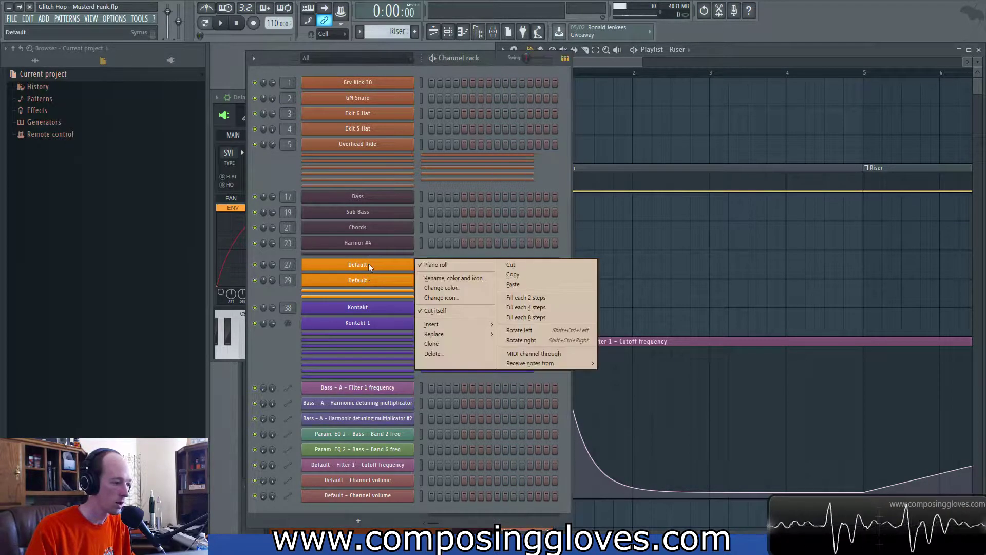
left_click(513, 274)
Step: Create a new pattern named Pattern 12 and paste the copied notes into the second Default channel
key("F4")
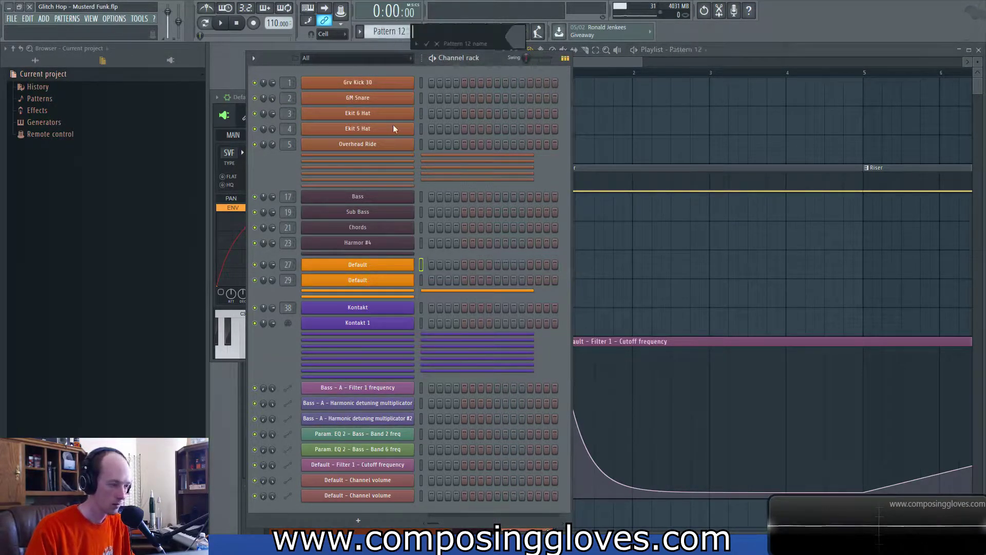
right_click(378, 279)
left_click(512, 299)
scroll(668, 245, "down", 3)
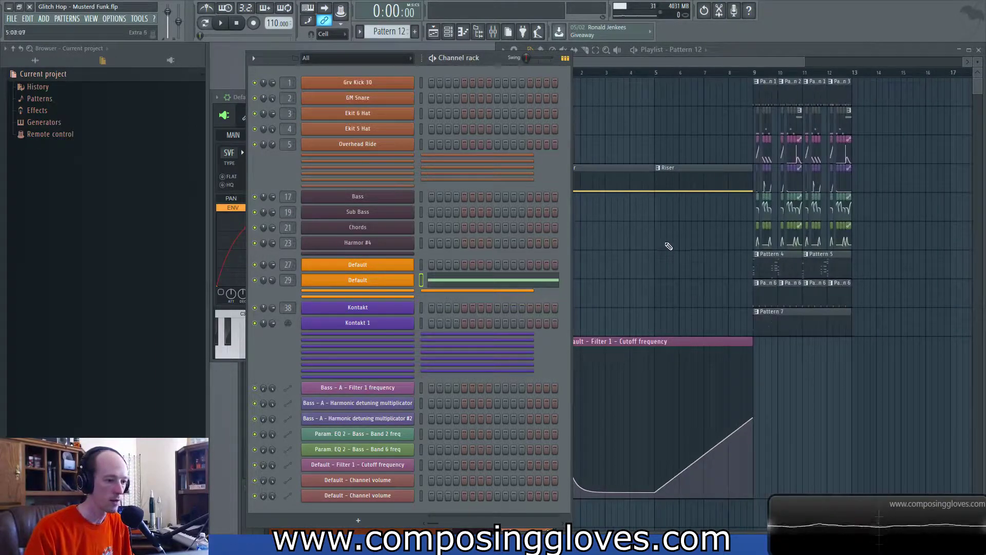
Step: Place a Pattern 12 clip at bar 1 on the Master track of the playlist
left_click(660, 66)
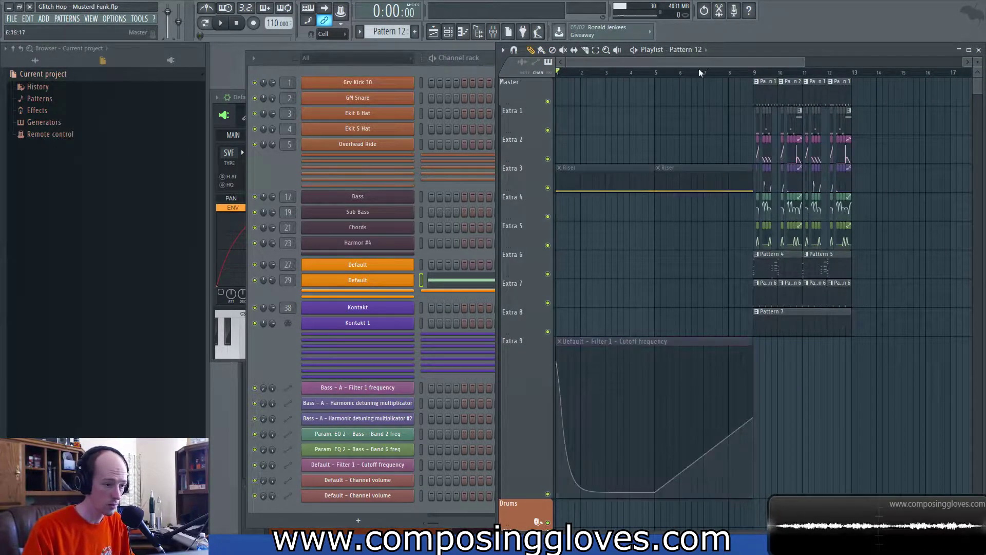
left_click(591, 95)
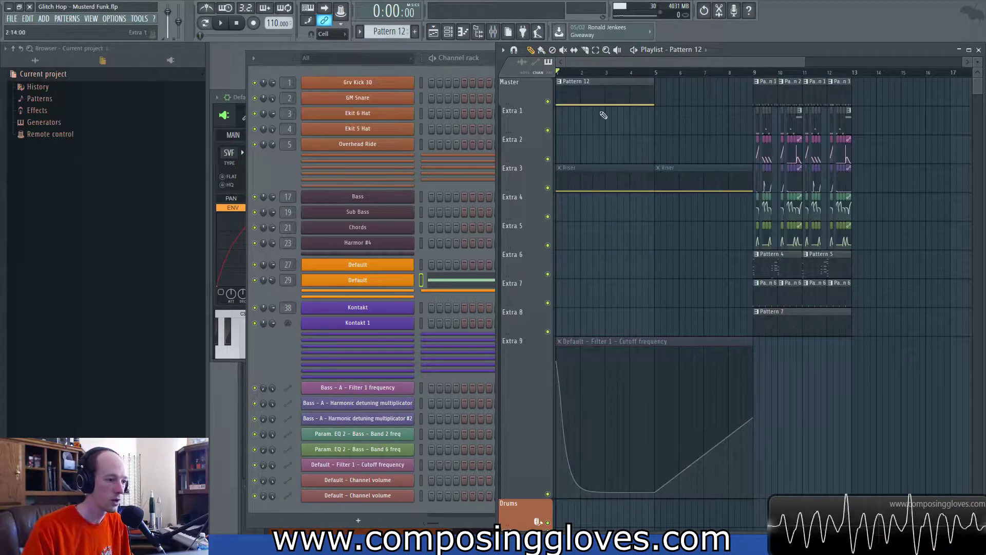
Step: Load the Default preset in the second Default channel's Sytrus and raise operator 1's noise level to maximum
left_click(400, 282)
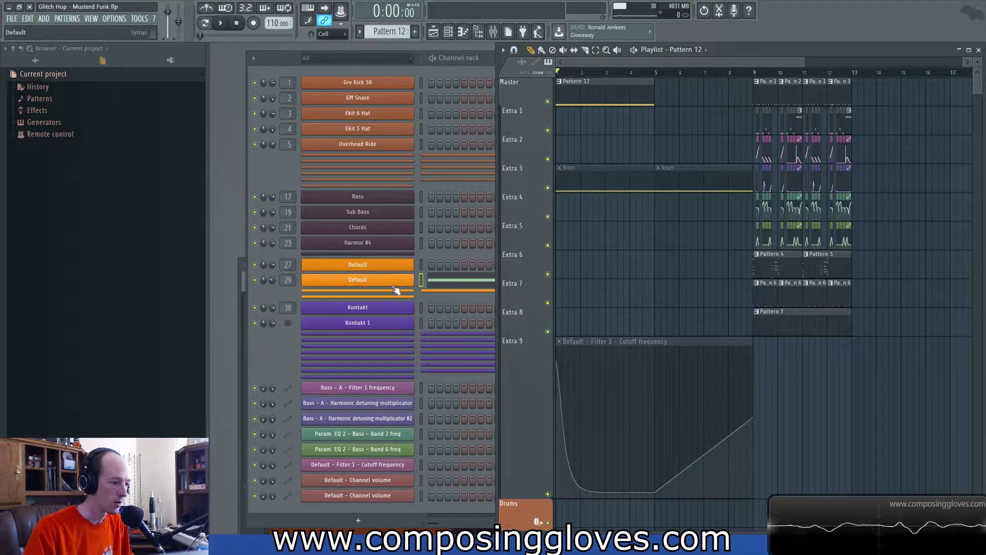
right_click(624, 97)
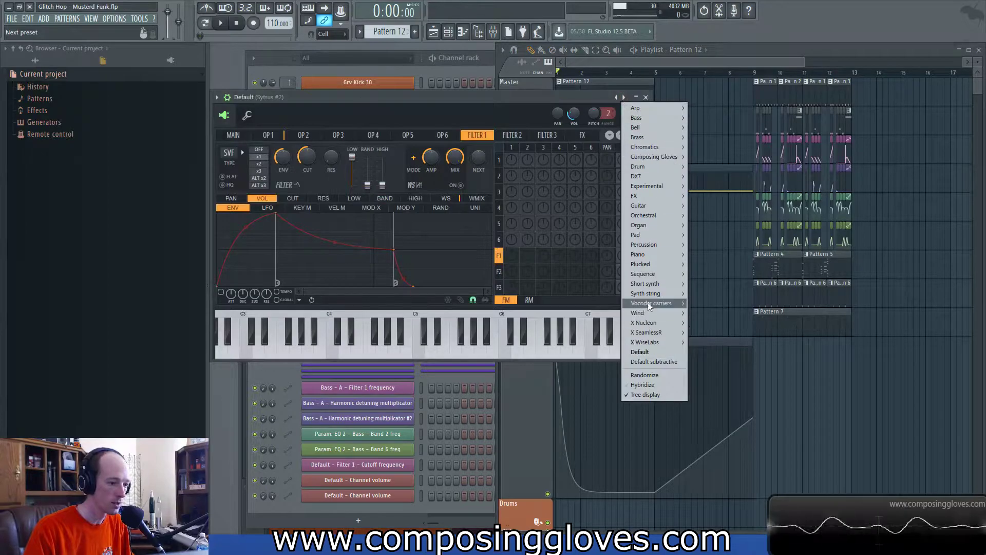
left_click(641, 353)
left_click_drag(507, 93, 572, 87)
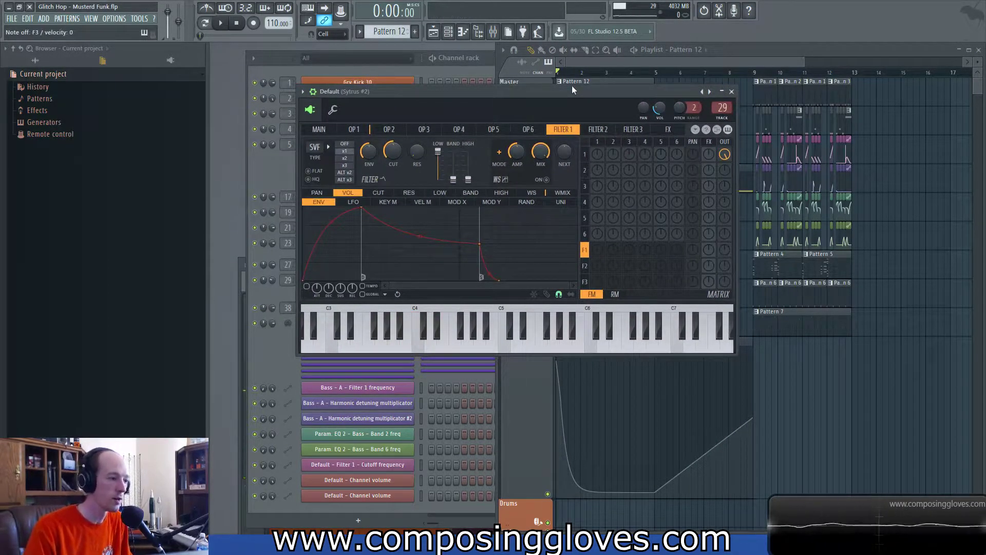
left_click(354, 130)
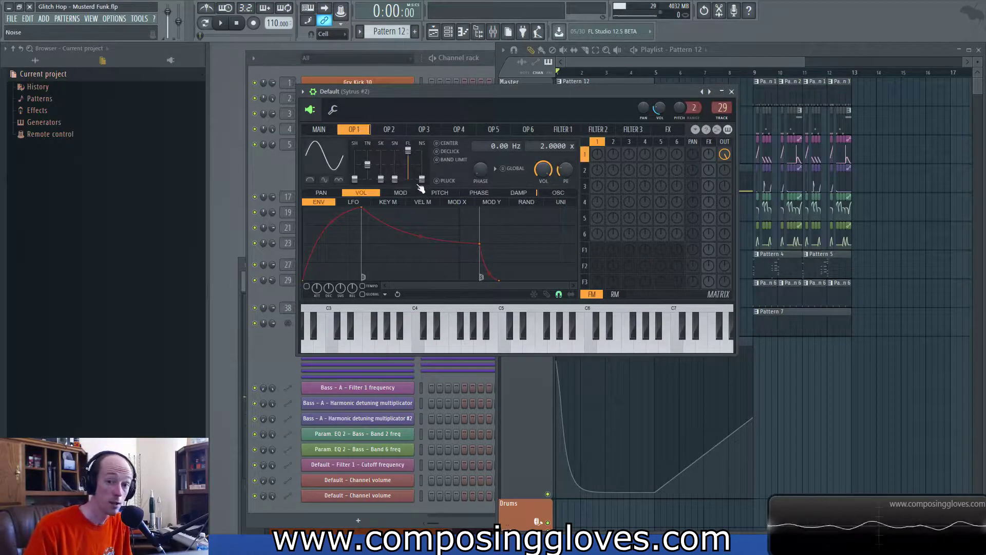
left_click_drag(422, 179, 422, 150)
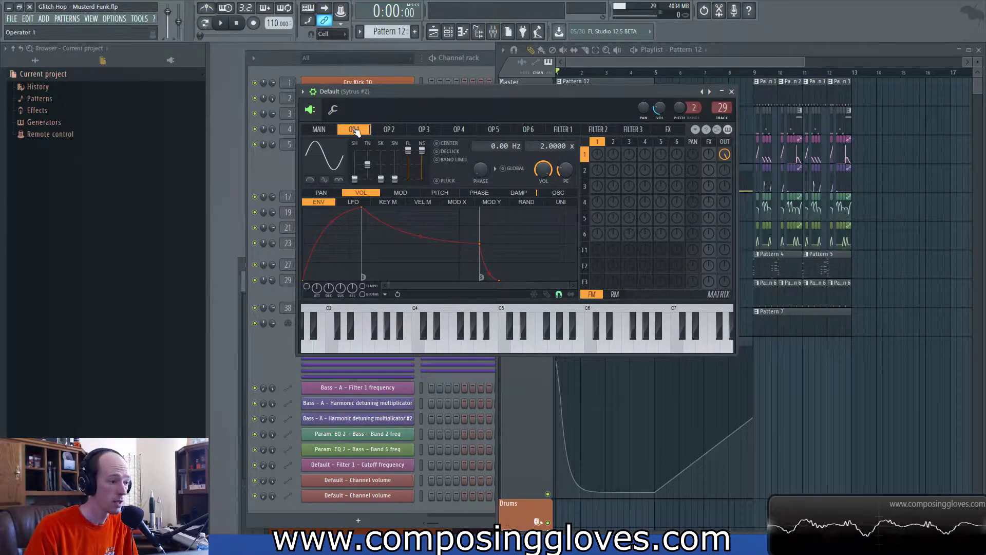
Step: Look over the Filter 1 and FX settings of the second Sytrus, returning to operator 1
left_click(586, 250)
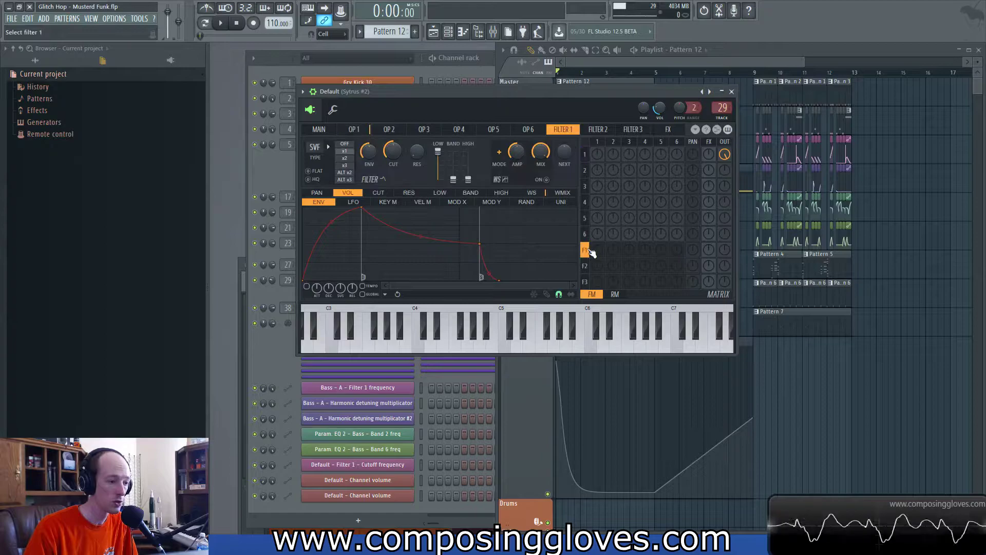
left_click(709, 142)
left_click(605, 152)
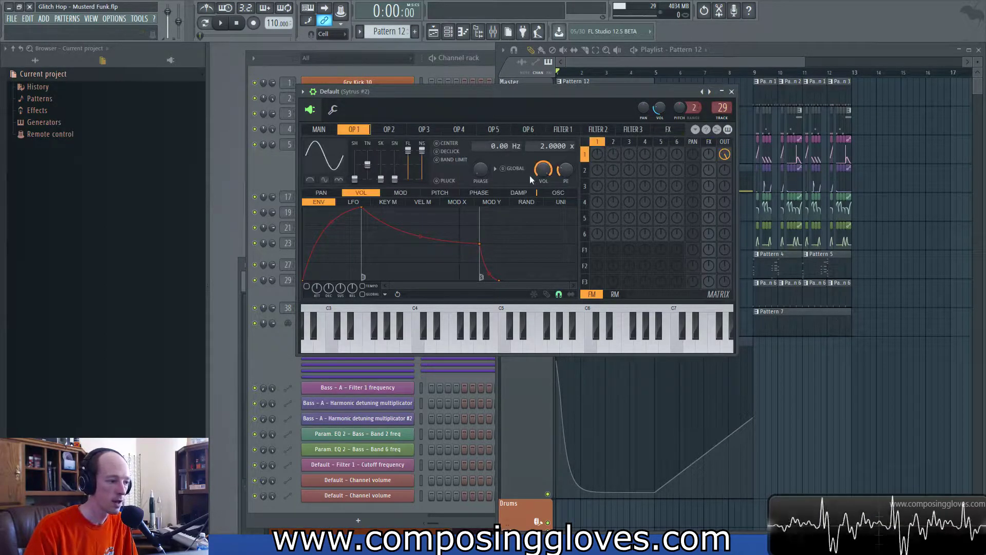
left_click(708, 145)
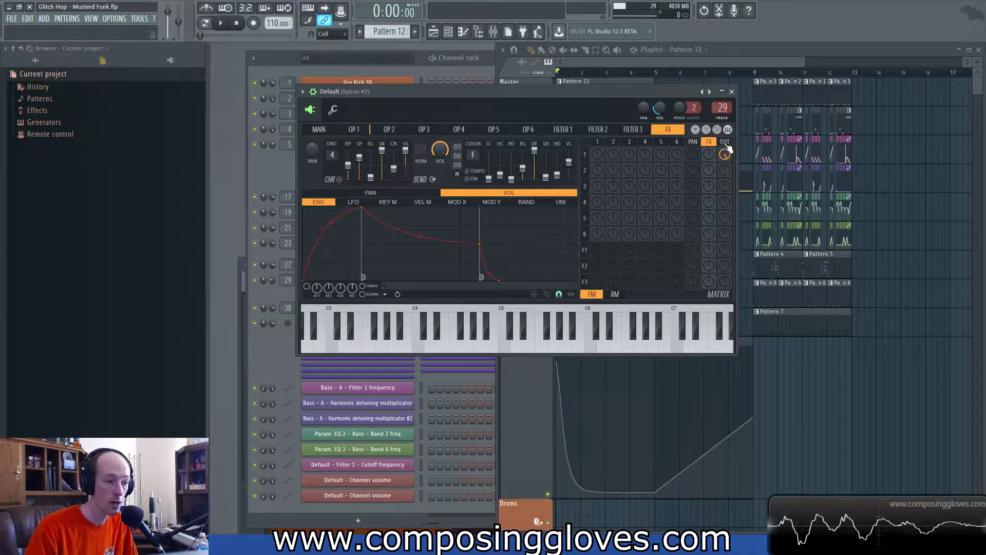
left_click(590, 156)
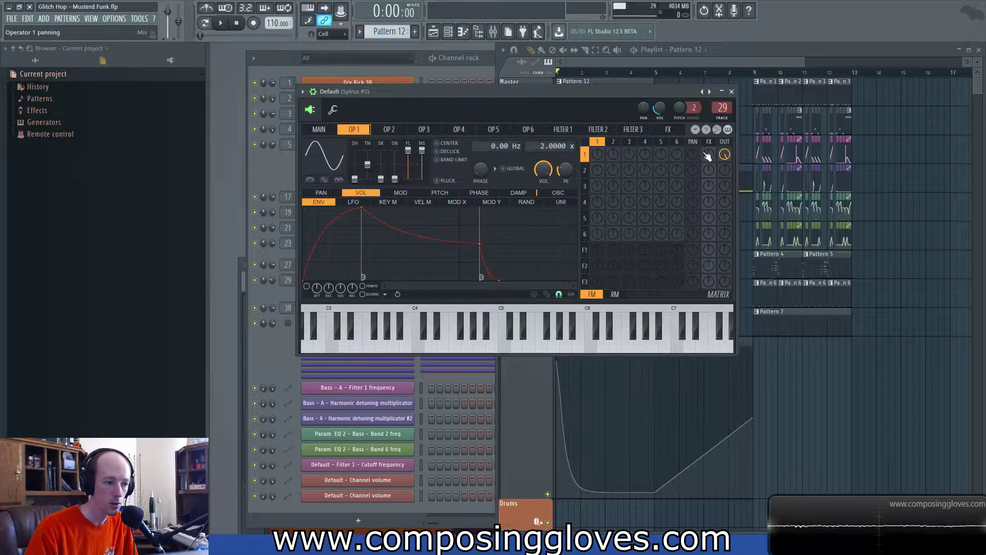
Step: Remove operator 1's direct output, route it fully into Filter 1, and send Filter 1 to FX instead of the output
left_click_drag(725, 155, 726, 157)
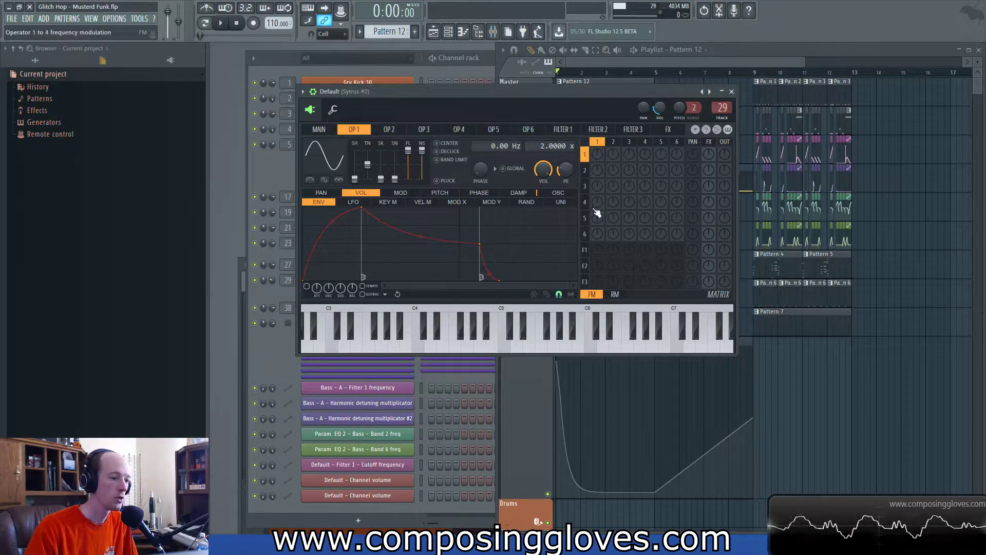
left_click_drag(597, 250, 597, 245)
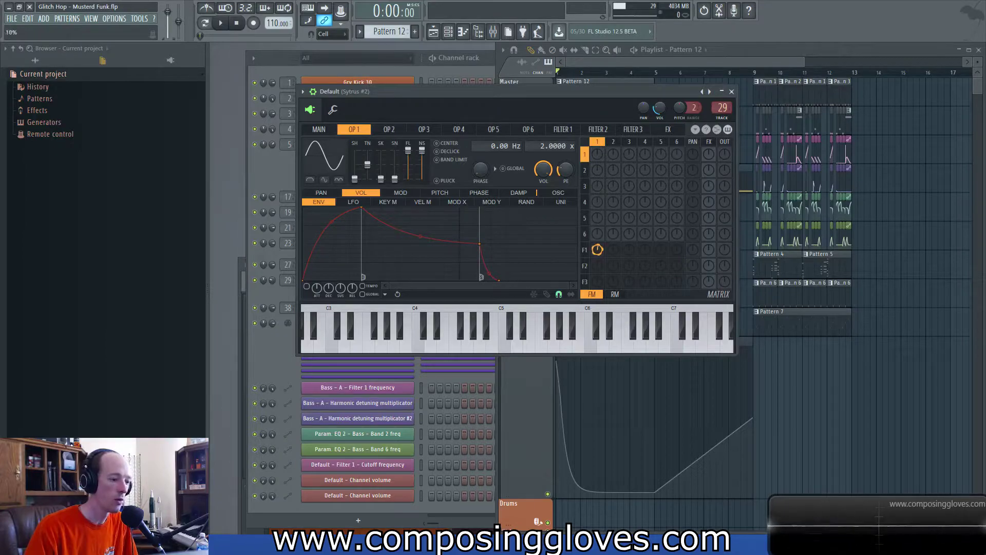
left_click(584, 250)
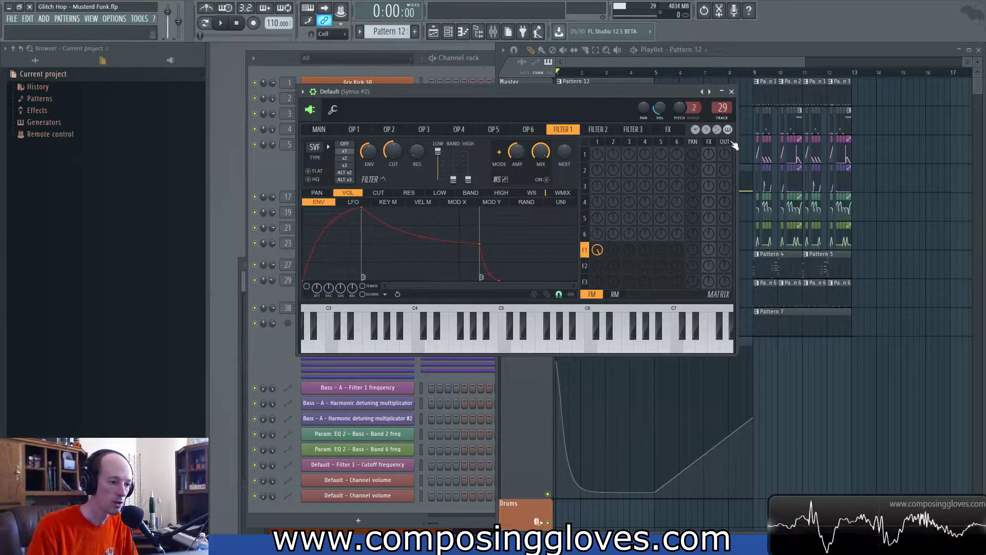
left_click_drag(725, 249, 724, 216)
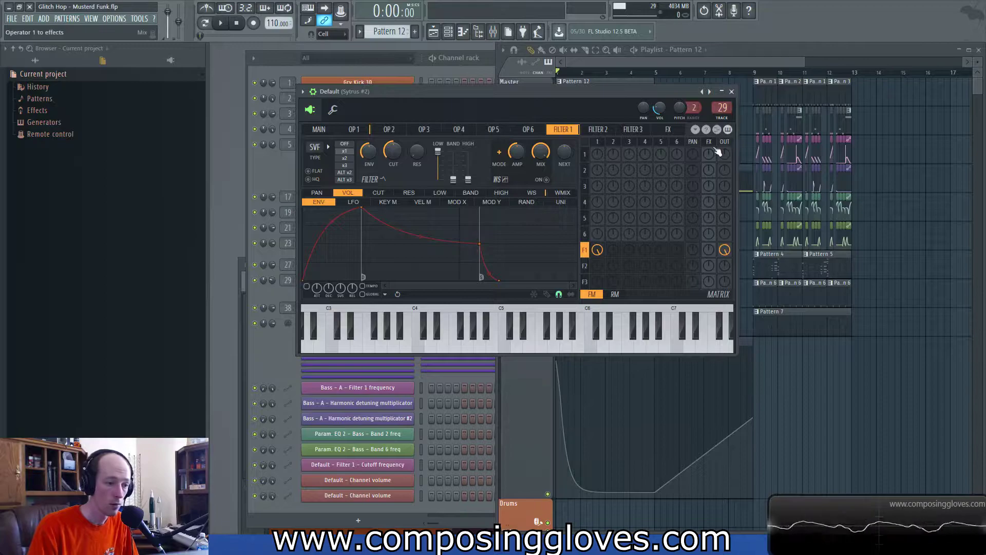
left_click(729, 252, "alt")
left_click_drag(710, 252, 709, 216)
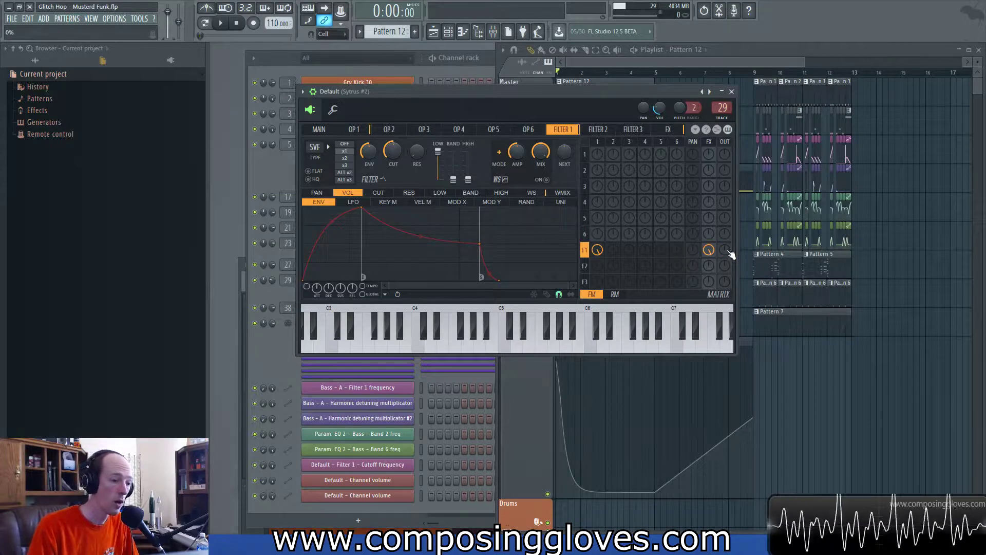
Step: Set the FX chorus order to 0 and turn on the reverb, auditioning notes for each
left_click(710, 171)
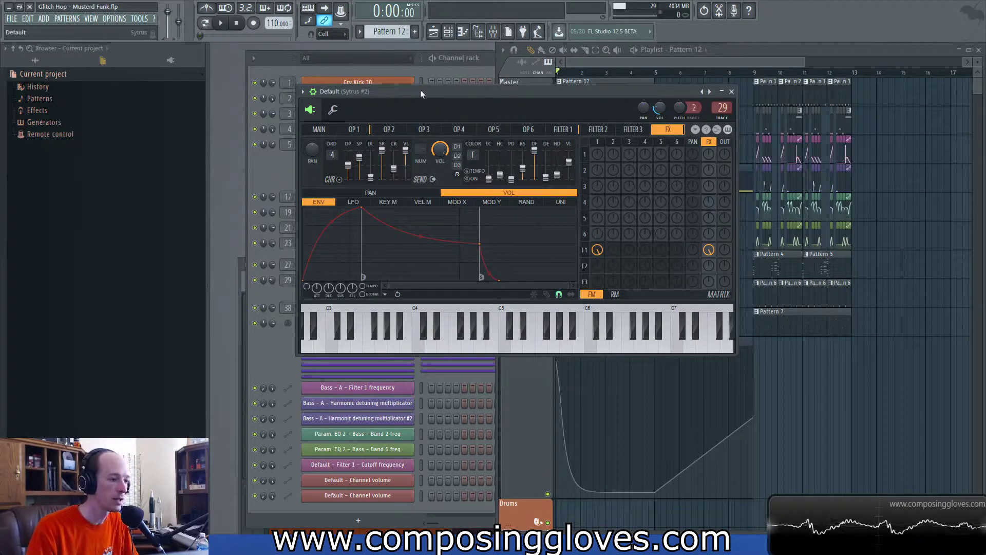
left_click_drag(420, 96, 420, 88)
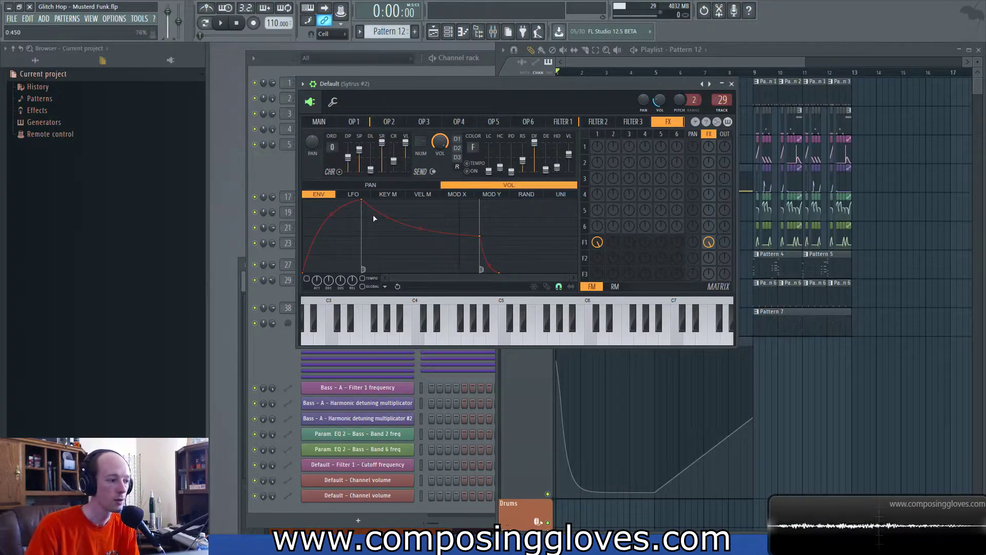
key("n")
key("b")
key("z")
key("z")
key("t")
key("b")
key("w")
key("q")
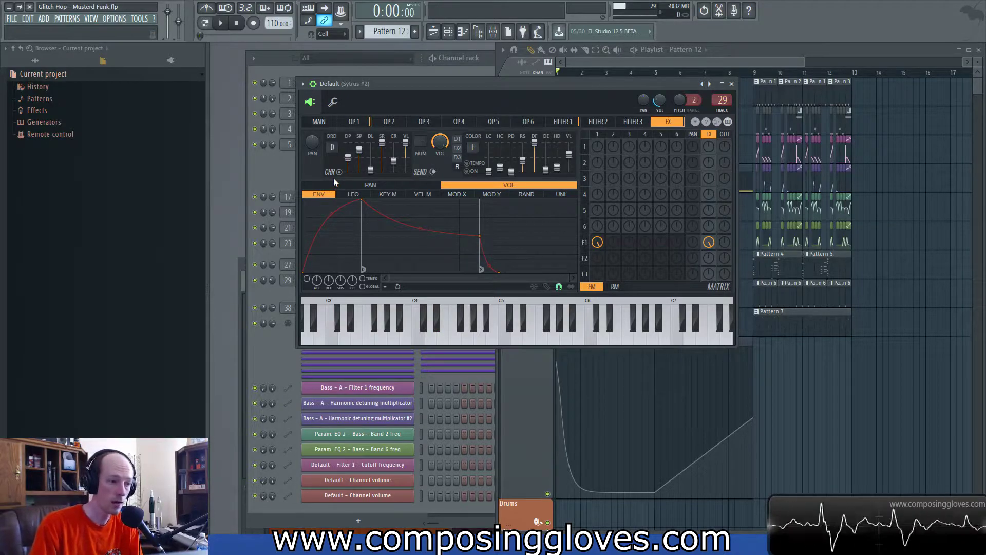
left_click(458, 168)
key("v")
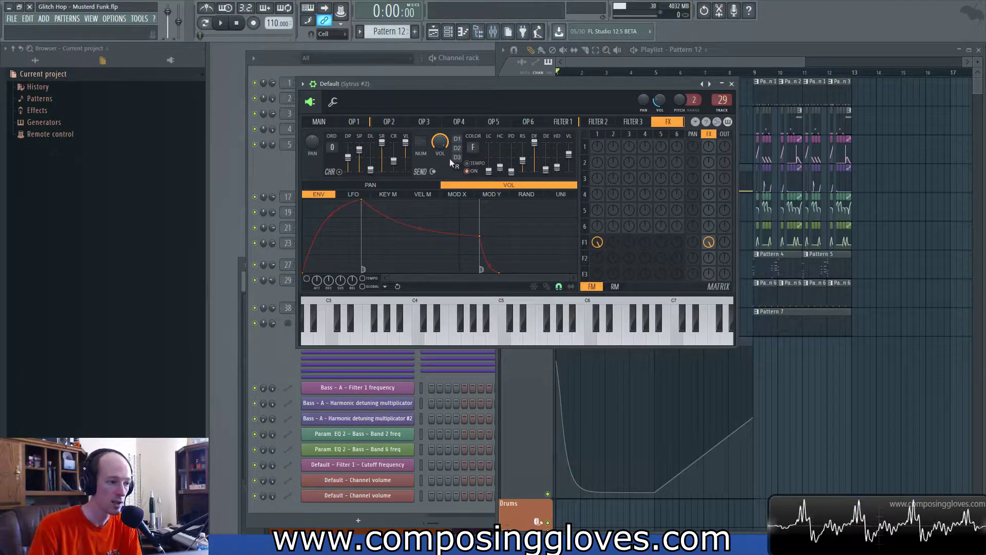
Step: Try lowering Filter 1's FX send and routing it directly to the output, restoring the full FX send
left_click_drag(708, 237, 708, 247)
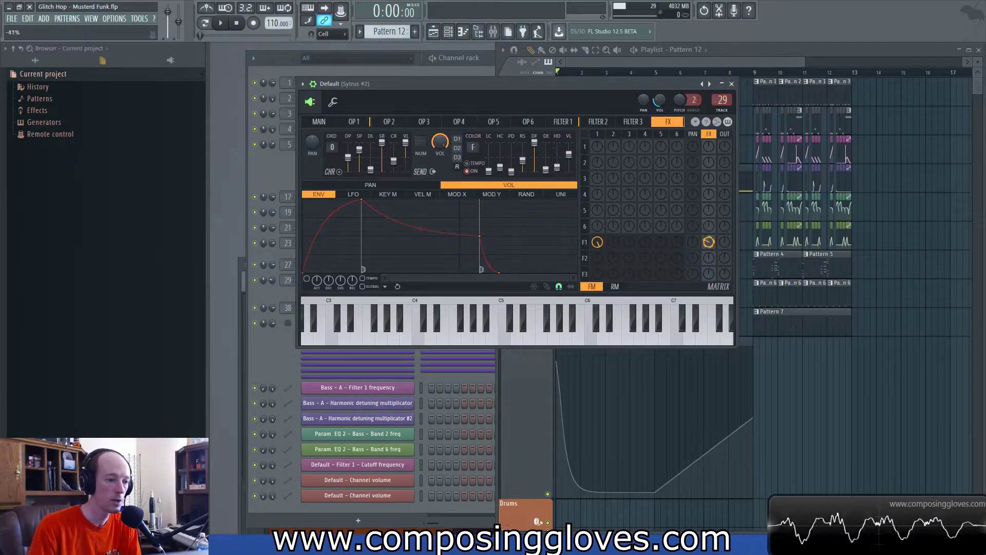
left_click_drag(729, 246, 712, 273)
left_click_drag(725, 243, 724, 213)
left_click(725, 247)
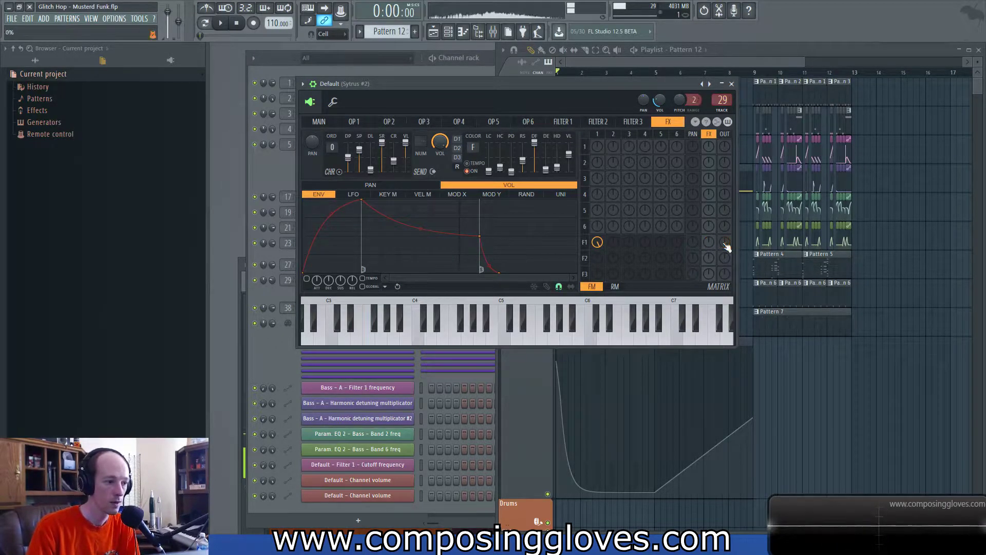
left_click(709, 243)
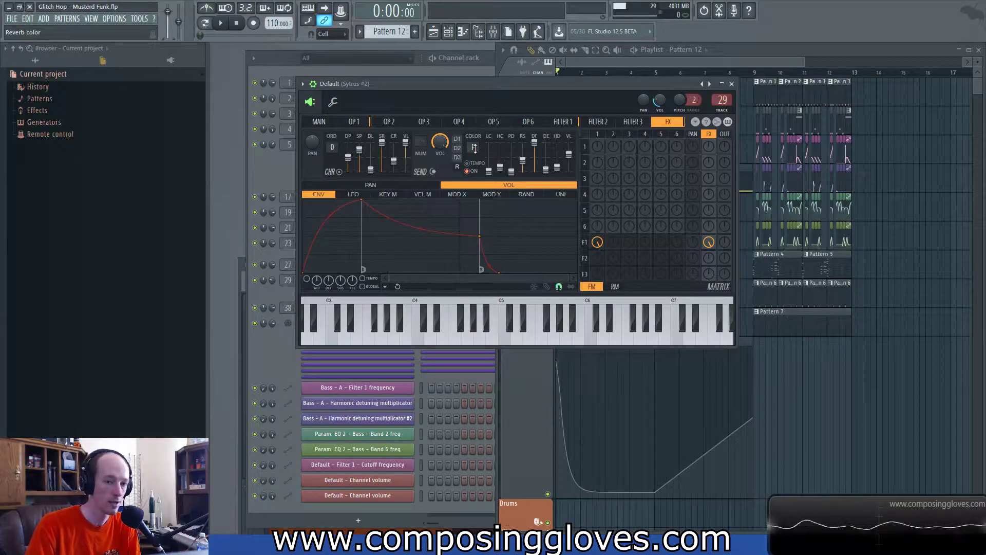
Step: Set the reverb color to W+ and slightly raise the reverb decay
left_click_drag(473, 147, 474, 144)
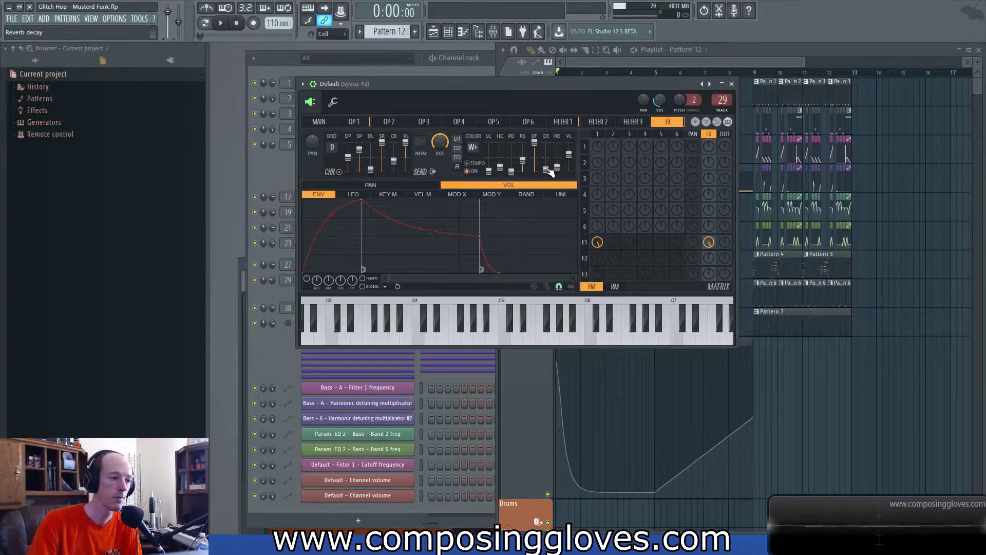
left_click_drag(546, 168, 547, 169)
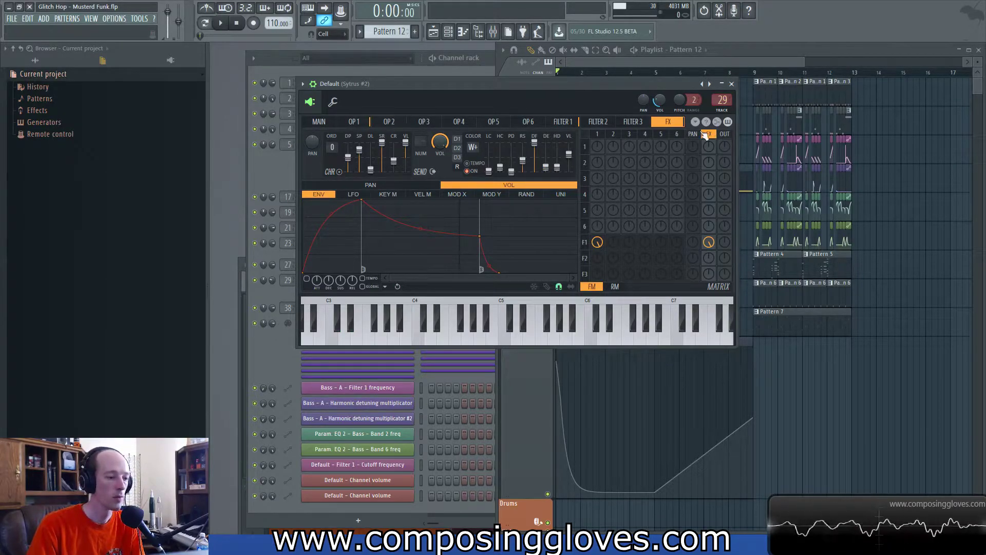
Step: Change Filter 1's type to Vanilla high pass and turn its cutoff up to maximum
left_click(586, 242)
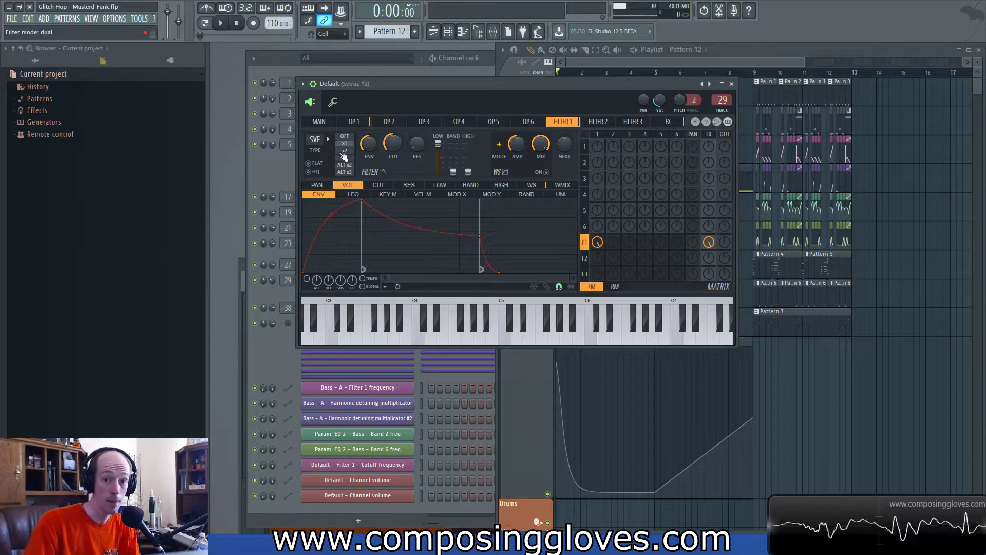
left_click_drag(396, 145, 396, 118)
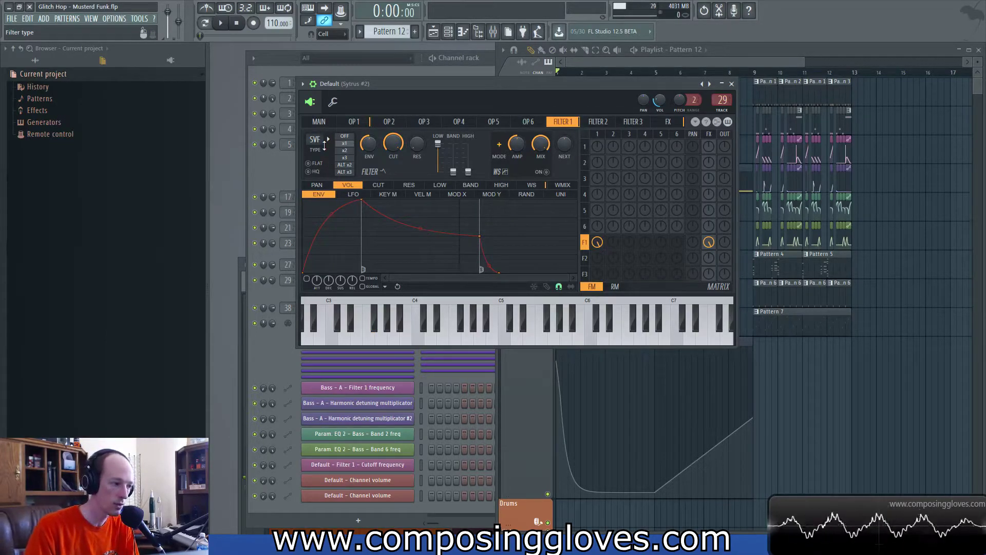
left_click(311, 143)
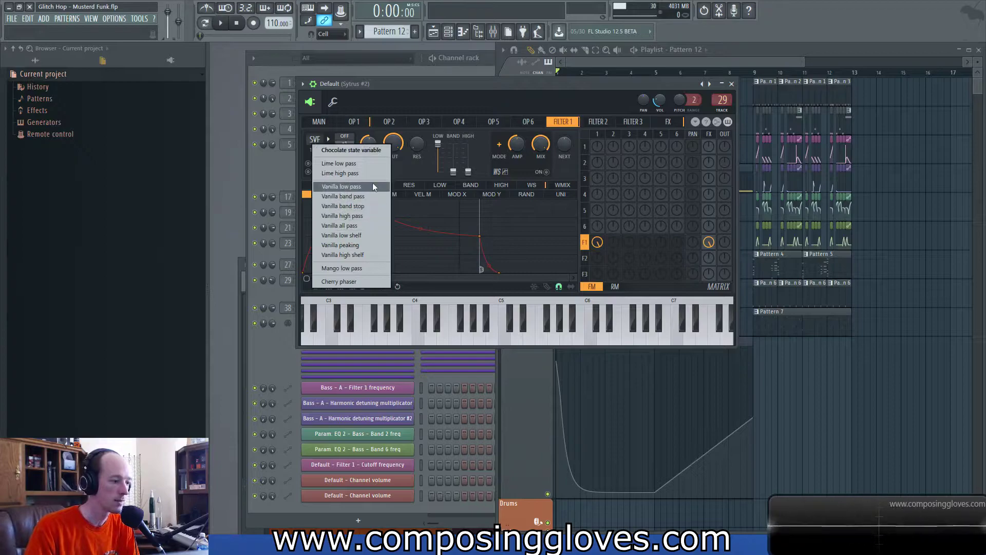
left_click(365, 215)
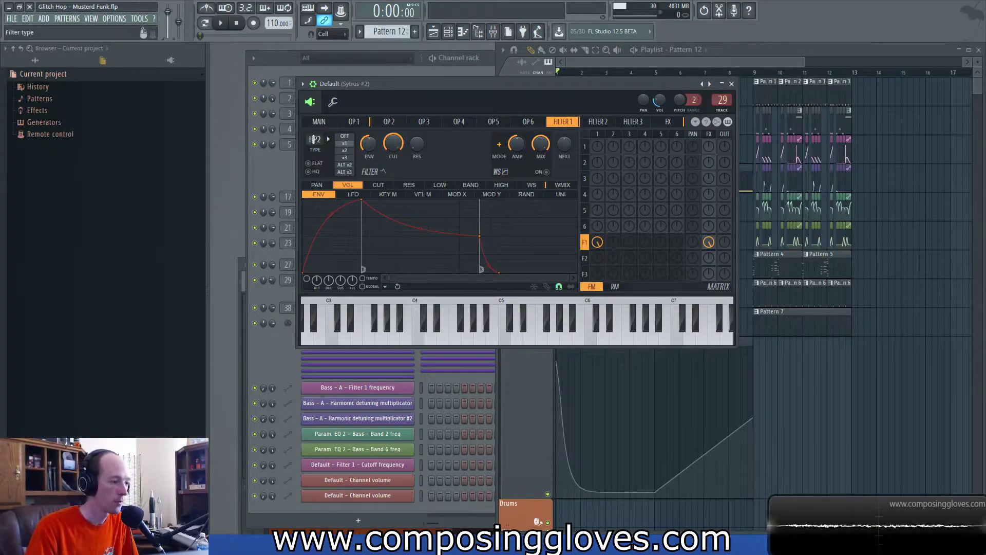
left_click_drag(396, 149, 398, 123)
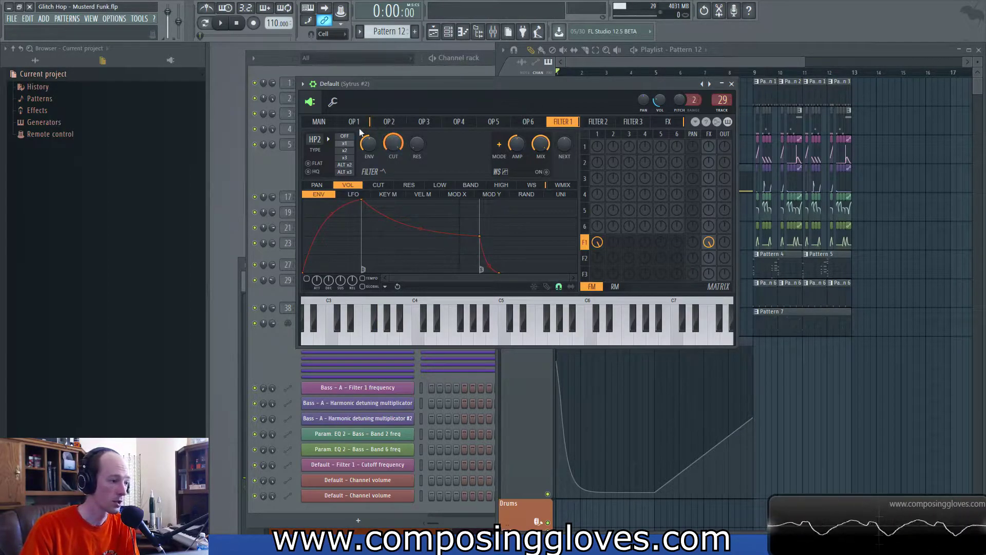
Step: Set both draft and render oversampling to 16x, audition notes, and return to the Filter 1 settings
left_click(354, 121)
left_click(318, 122)
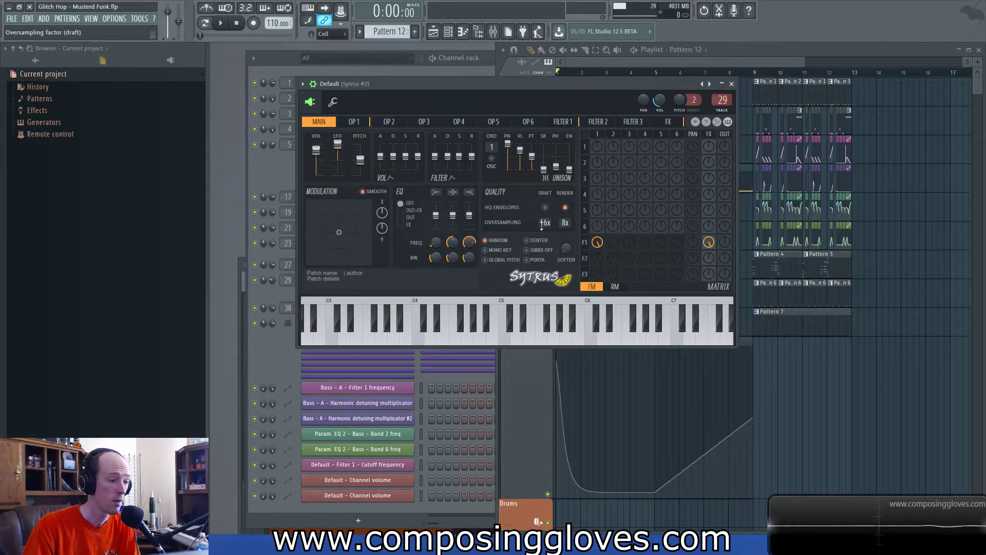
left_click(562, 125)
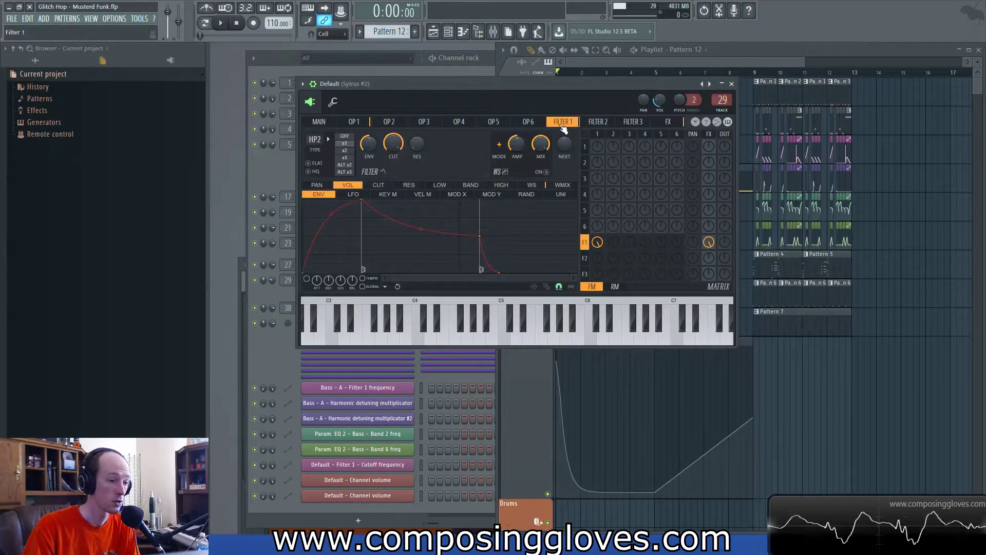
left_click(318, 121)
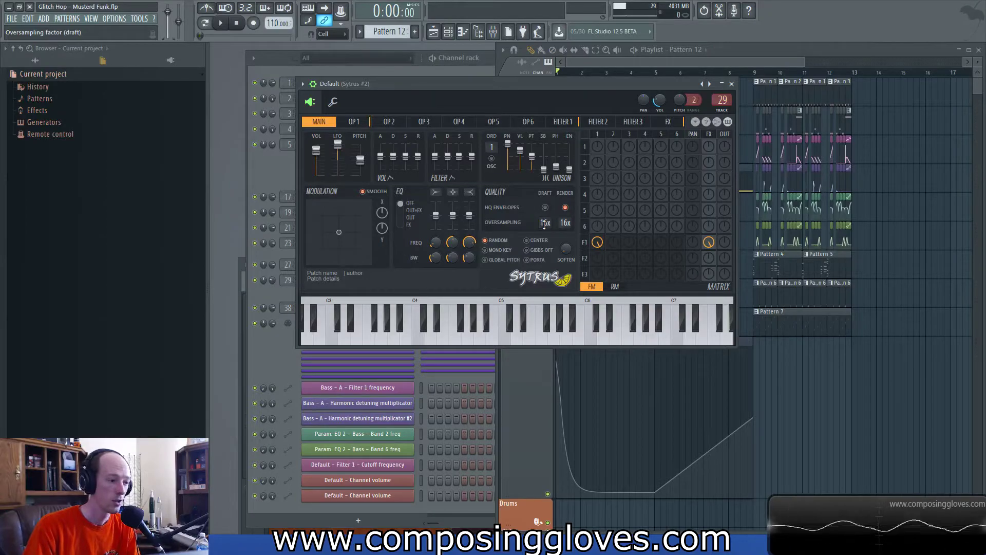
key("c")
key("v")
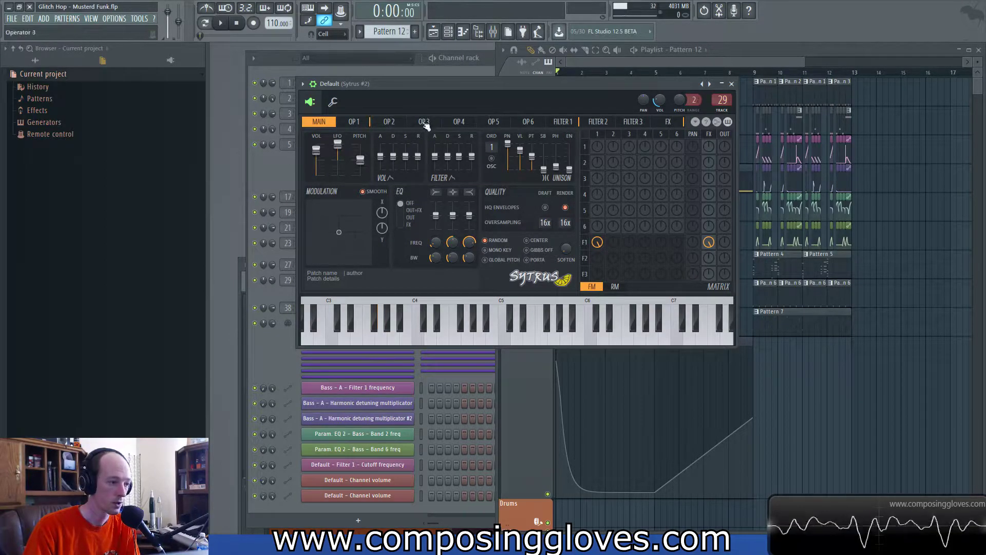
left_click(354, 121)
left_click(562, 122)
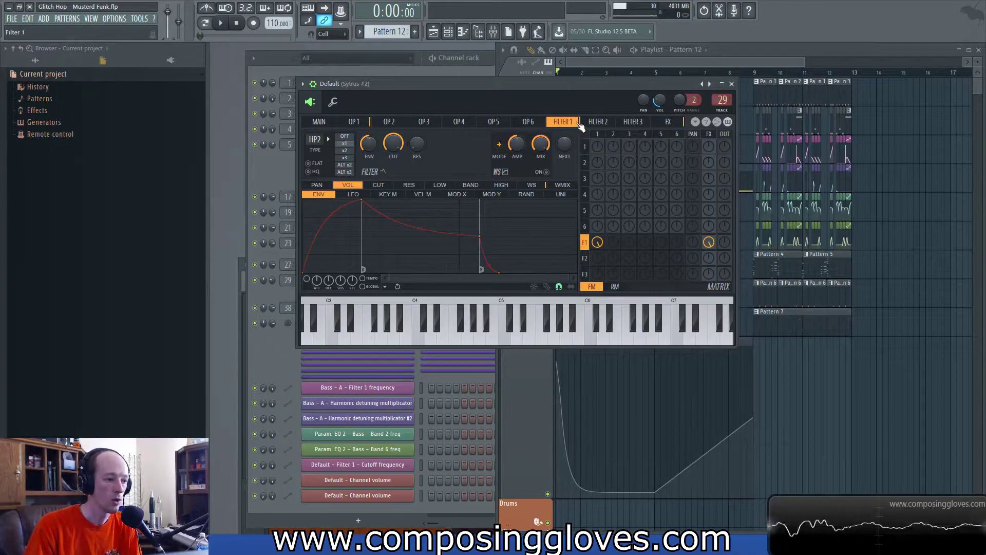
Step: Review the FX section of the second Sytrus and return to Filter 1's cutoff setting
left_click(662, 122)
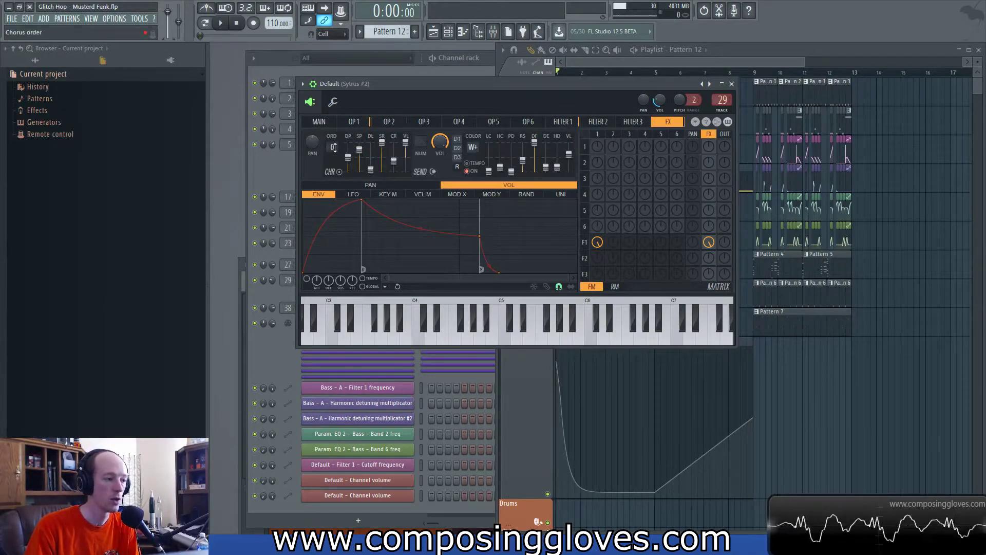
left_click(563, 122)
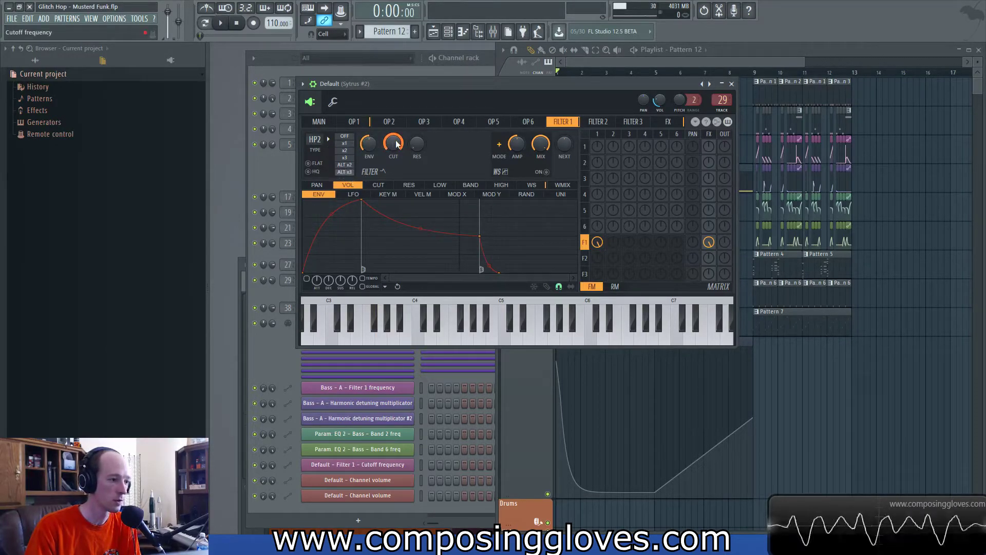
mouse_move(395, 149)
left_mouse_down()
mouse_move(395, 161)
mouse_move(396, 148)
left_mouse_up()
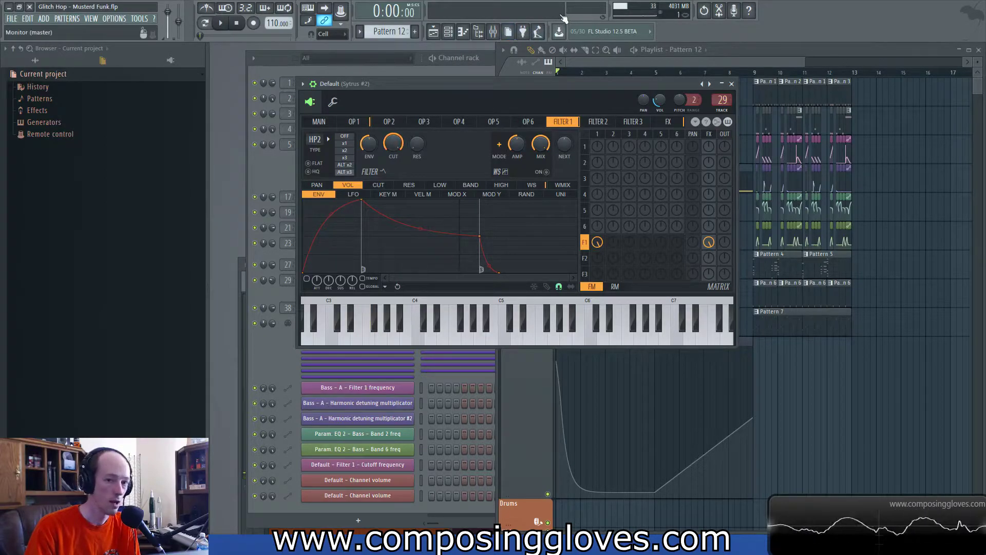
left_click_drag(393, 143, 394, 143)
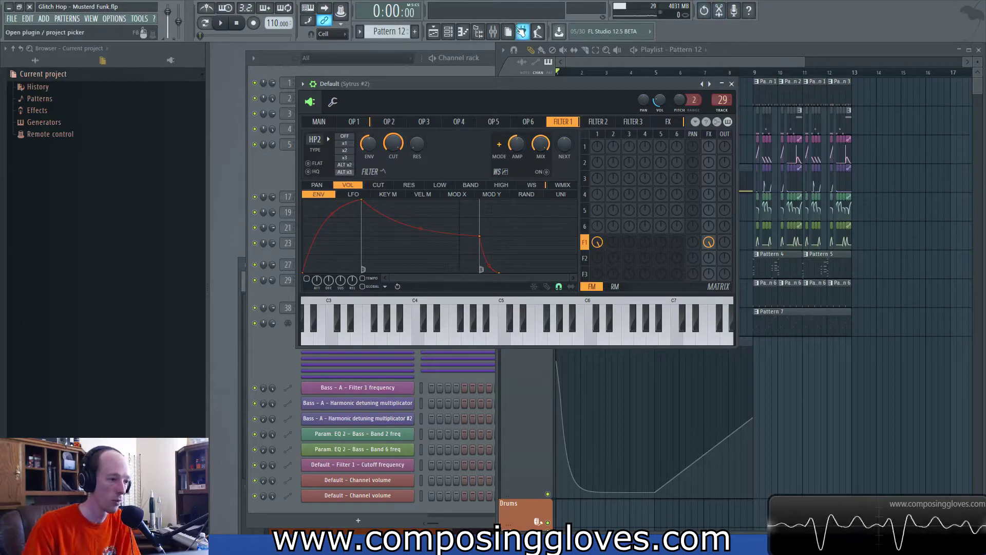
Step: Add Fruity parametric EQ 2 to the first effect slot of the Sytrus #2 mixer track
left_click(493, 31)
left_click(791, 294)
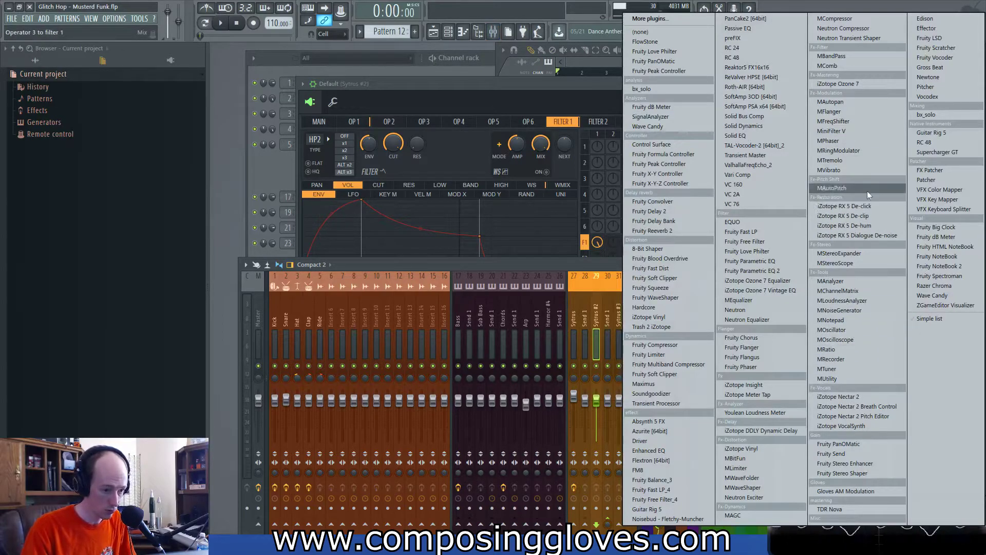
left_click(781, 270)
left_click_drag(433, 150, 599, 75)
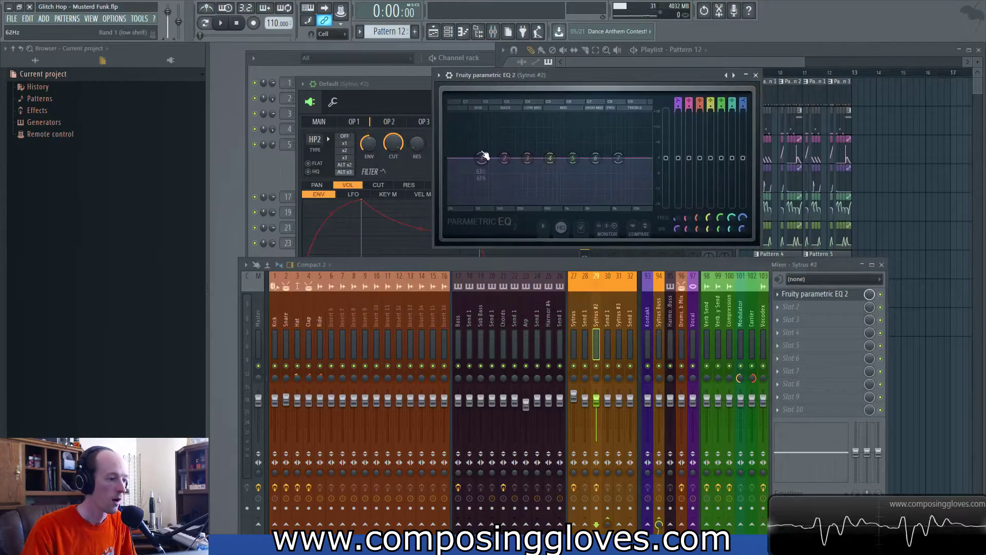
Step: Try a steep low cut with EQ band 1, restore the nearly flat curve, and return to the Sytrus settings
left_click_drag(481, 158, 492, 207)
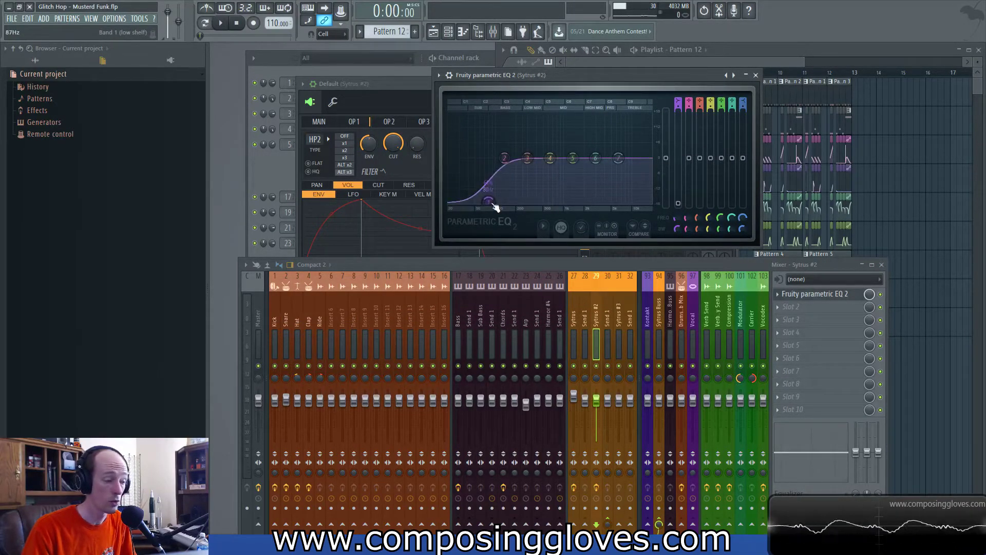
scroll(496, 201, "down", 8)
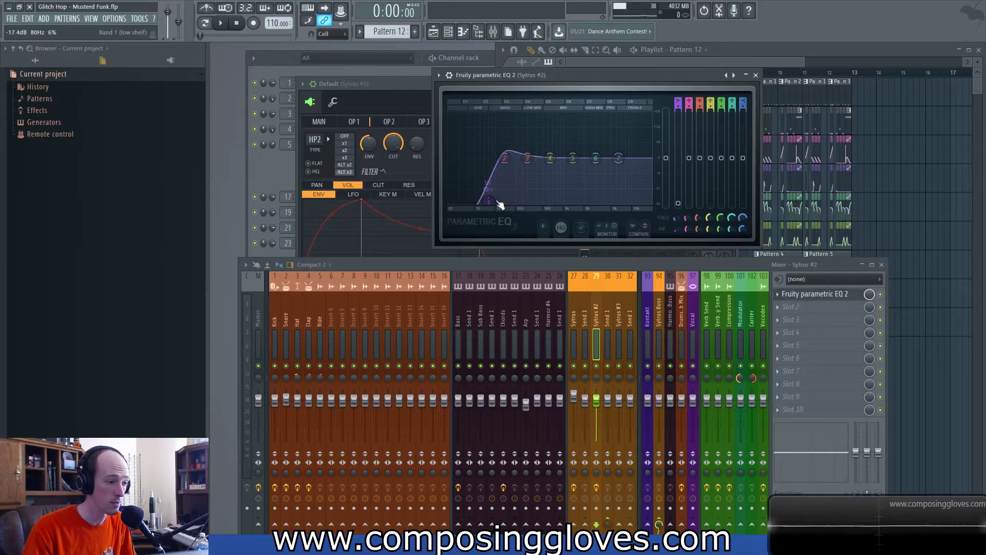
scroll(497, 201, "up", 10)
left_click_drag(492, 201, 455, 161)
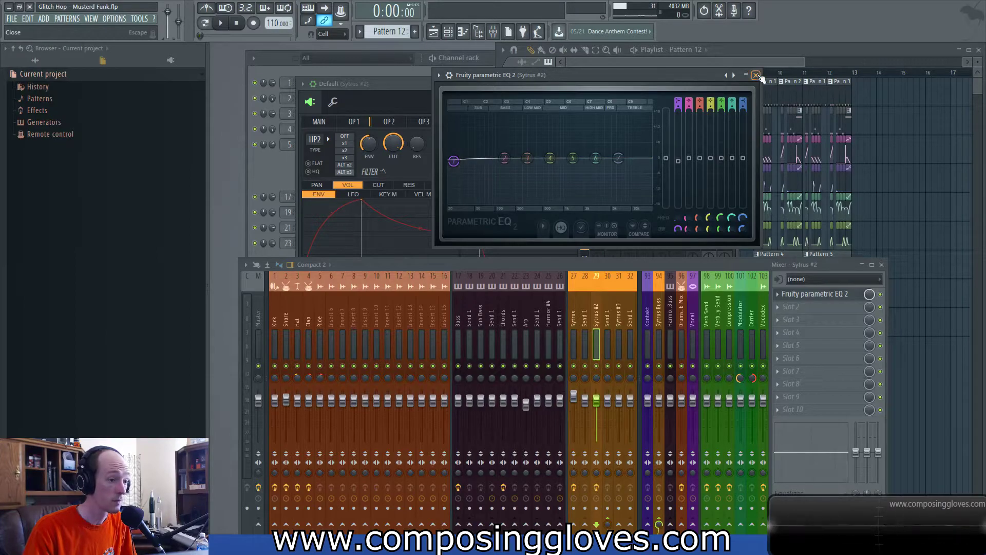
left_click(755, 75)
left_click(530, 84)
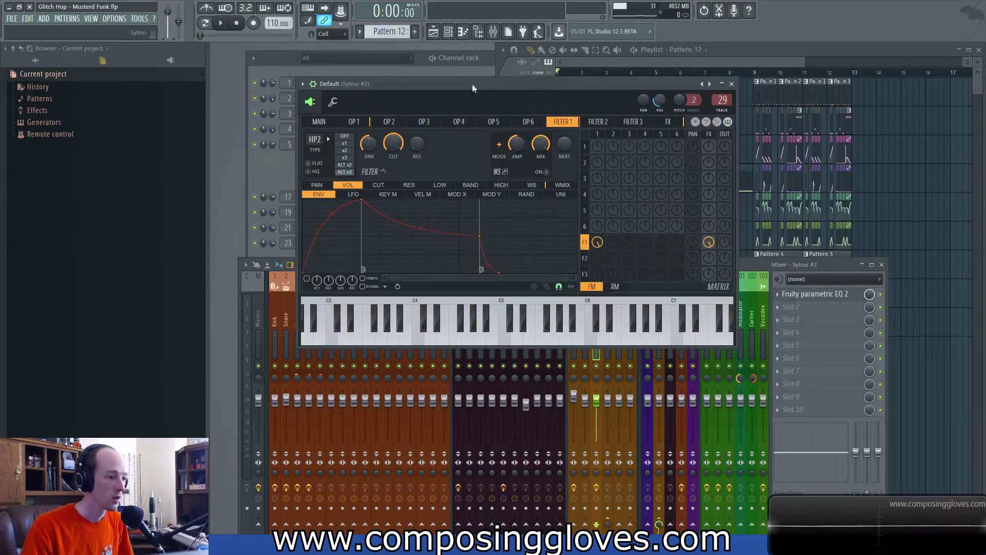
Step: Create a cutoff automation clip for Filter 1 on Extra 1, dipping to minimum by bar 5 and rising after, and audition it
right_click(395, 144)
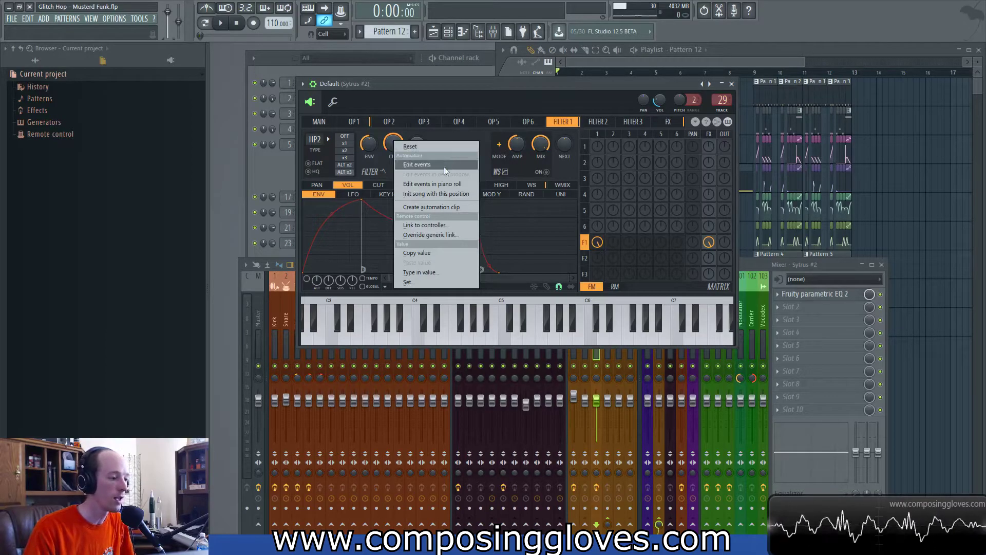
left_click(427, 208)
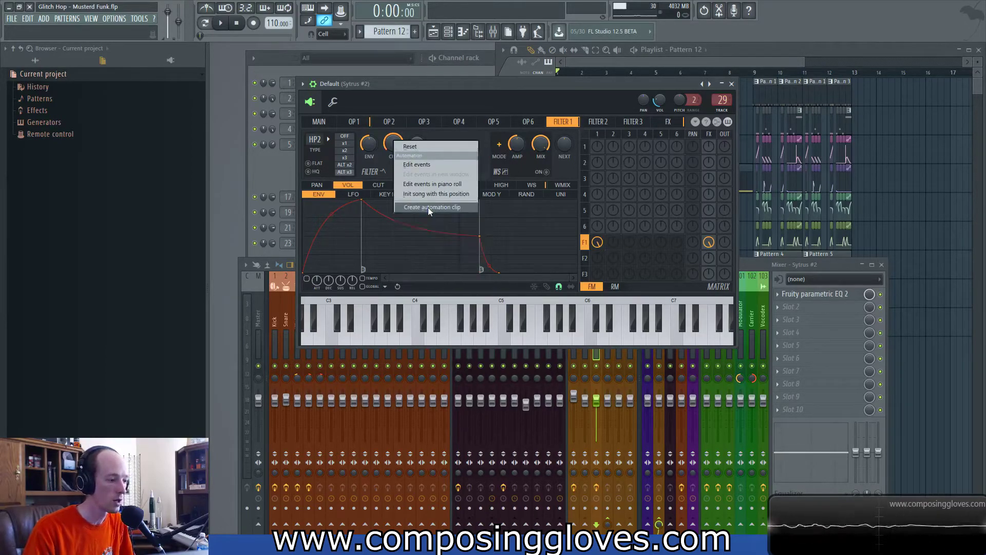
left_click(638, 67)
scroll(629, 355, "down", 4)
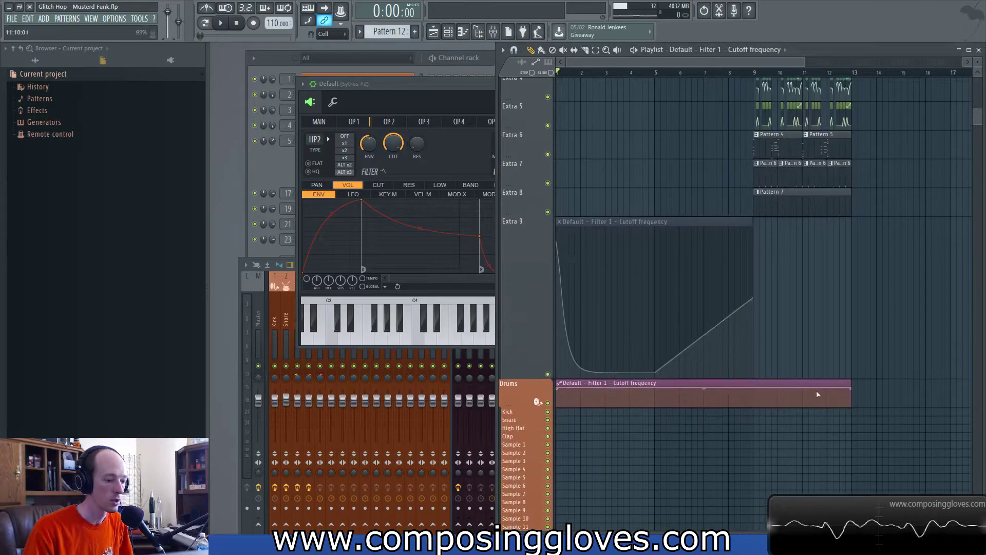
left_click_drag(776, 382, 570, 113)
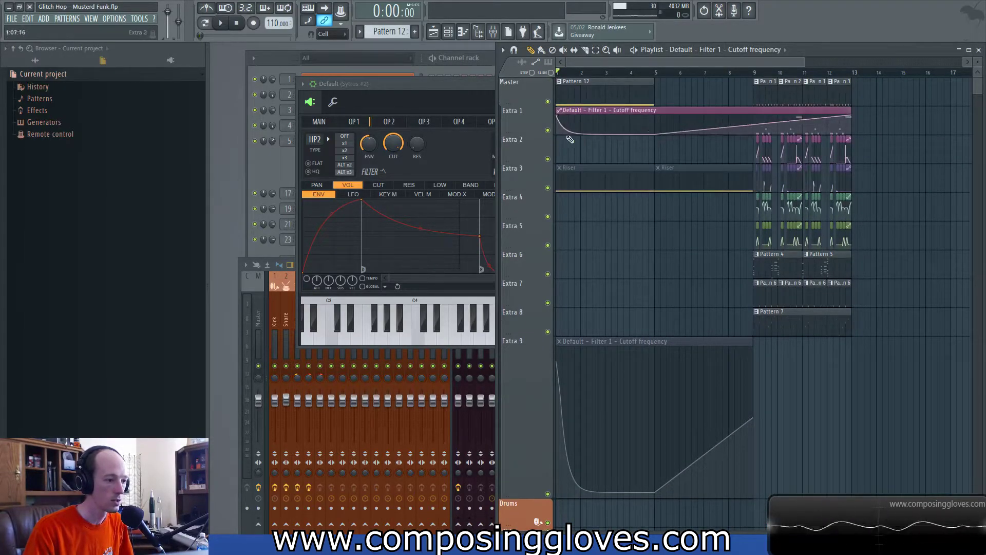
scroll(574, 98, "up", 3)
key("space")
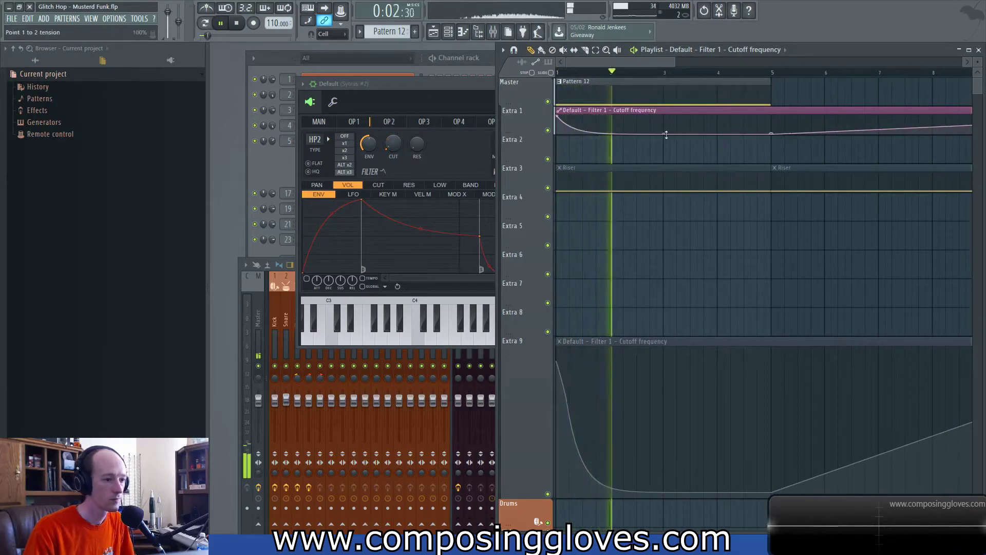
key("space")
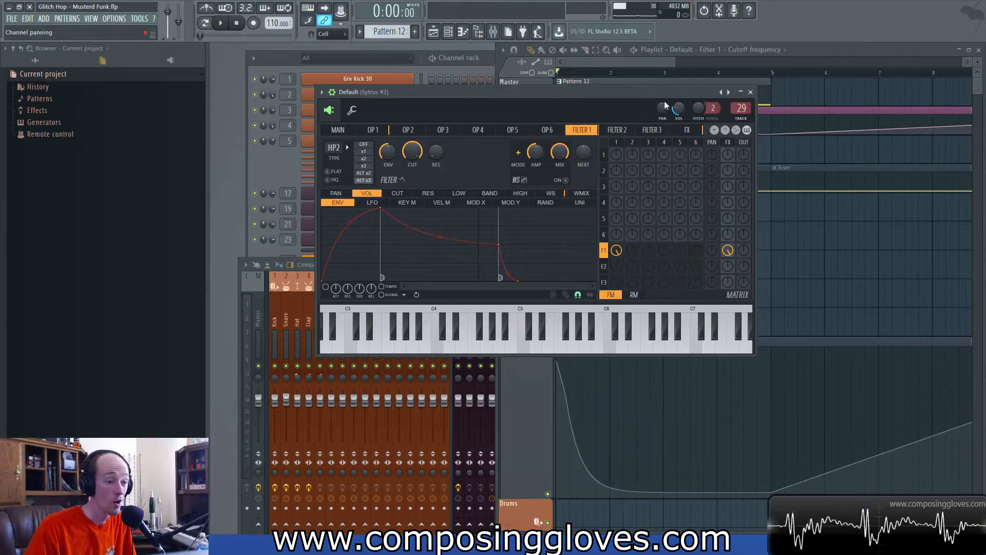
left_click(639, 66)
left_click(467, 97)
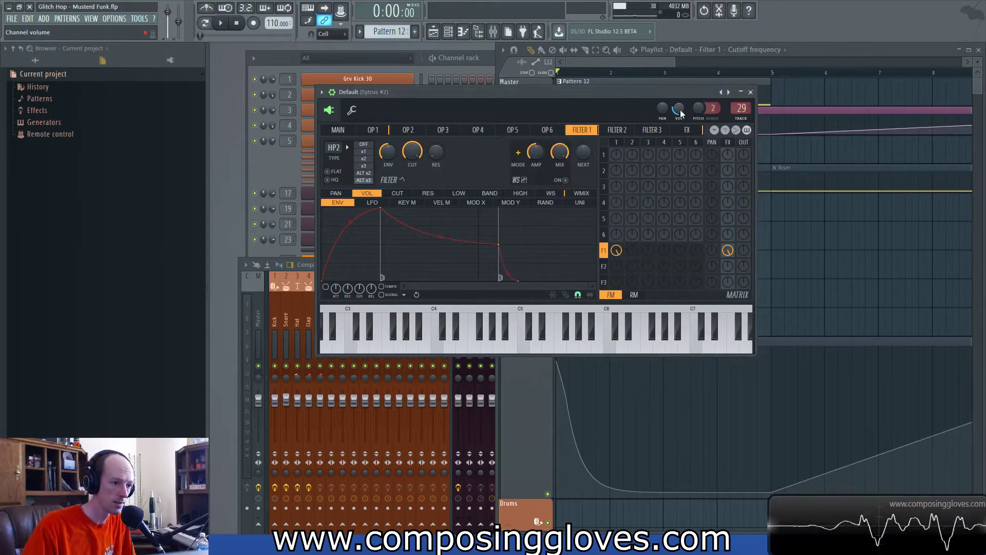
right_click(680, 113)
left_click(709, 177)
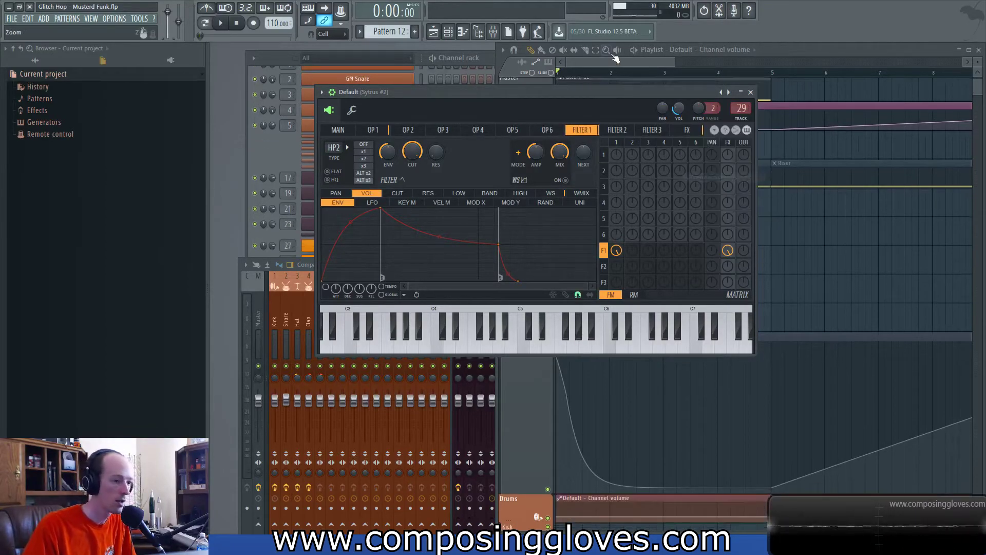
left_click(615, 58)
scroll(570, 233, "up", 2)
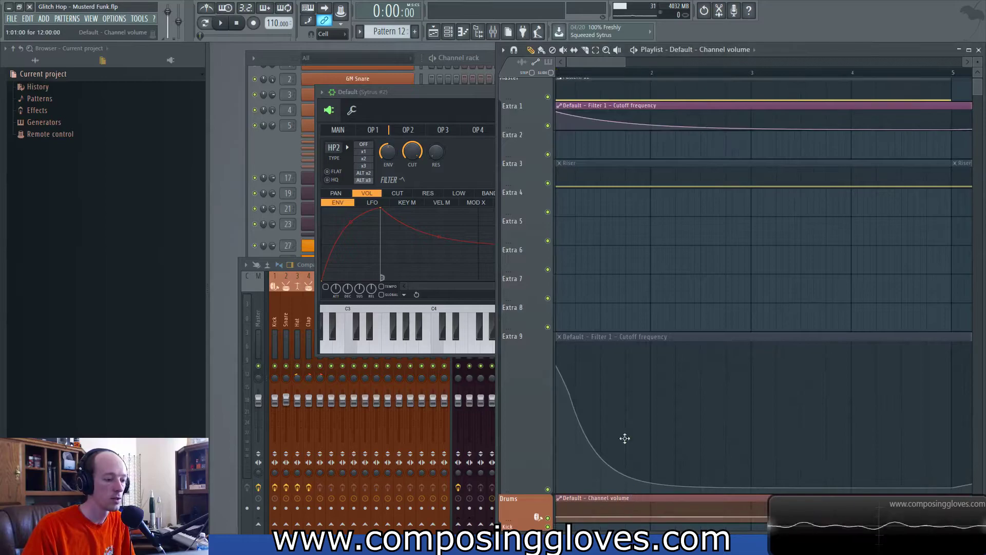
left_click_drag(632, 498, 601, 155)
Step: Shape the start of the channel volume clip into a short pulse rising from zero and falling back to zero
scroll(596, 155, "up", 2)
right_click(580, 147)
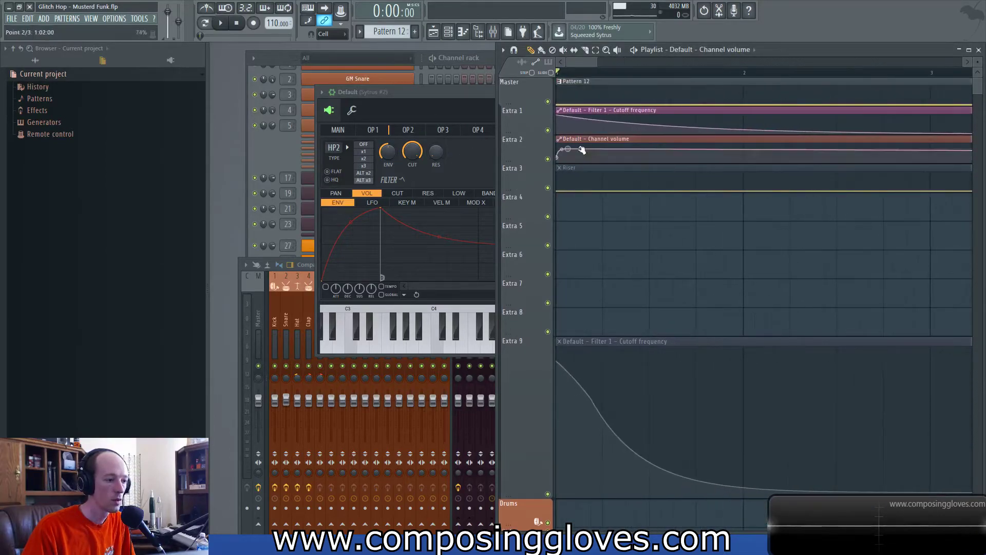
mouse_move(557, 157)
left_mouse_down()
mouse_move(557, 166)
mouse_move(565, 152)
left_mouse_up()
right_click(603, 155)
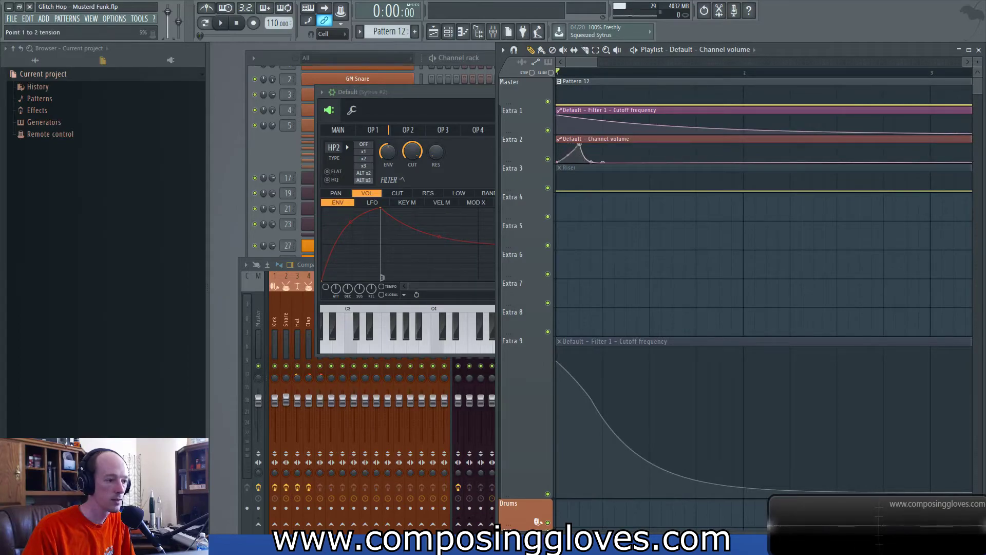
Step: Trim the channel volume clip to one beat and round its curve into a hump ending at zero
scroll(602, 155, "down", 5)
left_click(765, 138)
left_click_drag(925, 148, 568, 138)
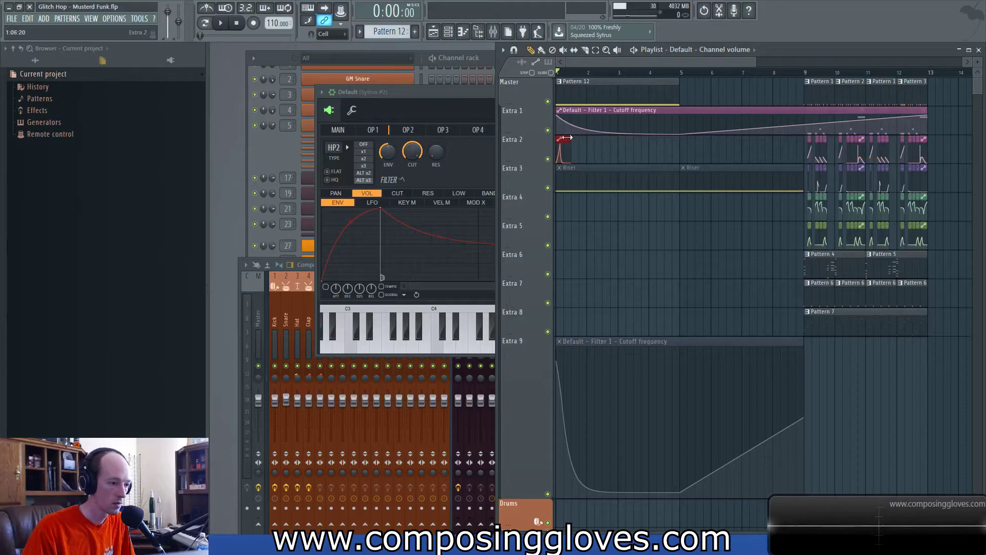
scroll(568, 138, "up", 4)
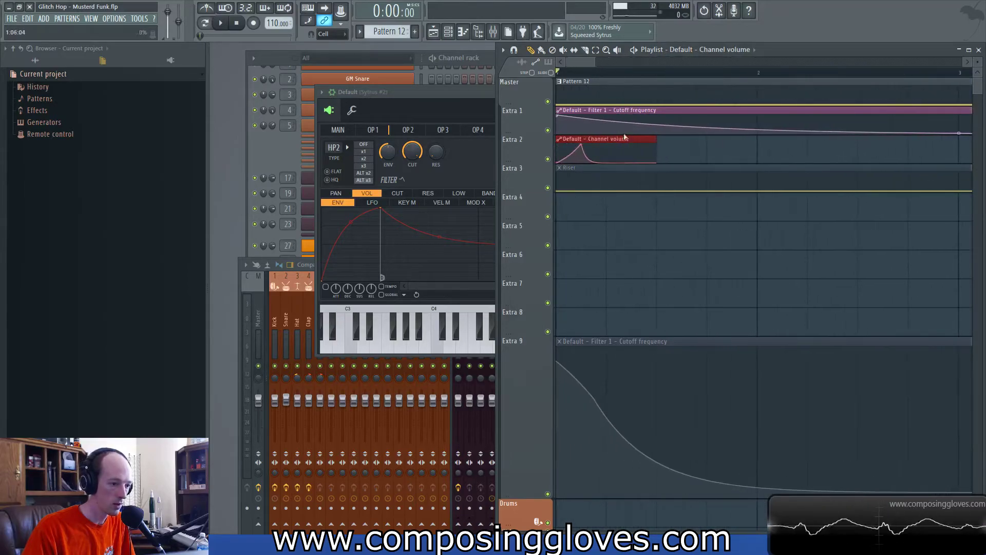
left_click_drag(656, 139, 594, 169)
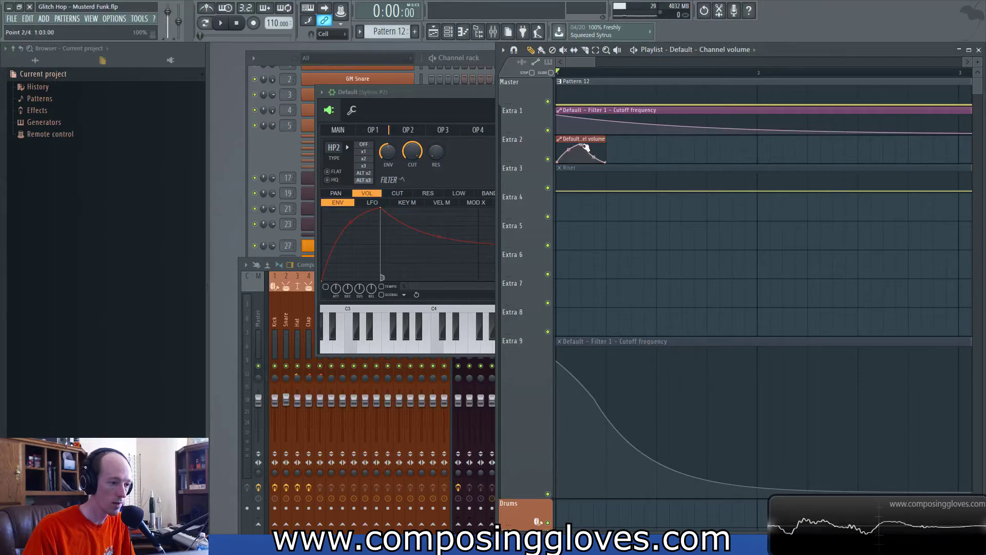
Step: Duplicate the one-beat channel volume clip end to end along Extra 2 until bar 5
scroll(616, 149, "down", 5)
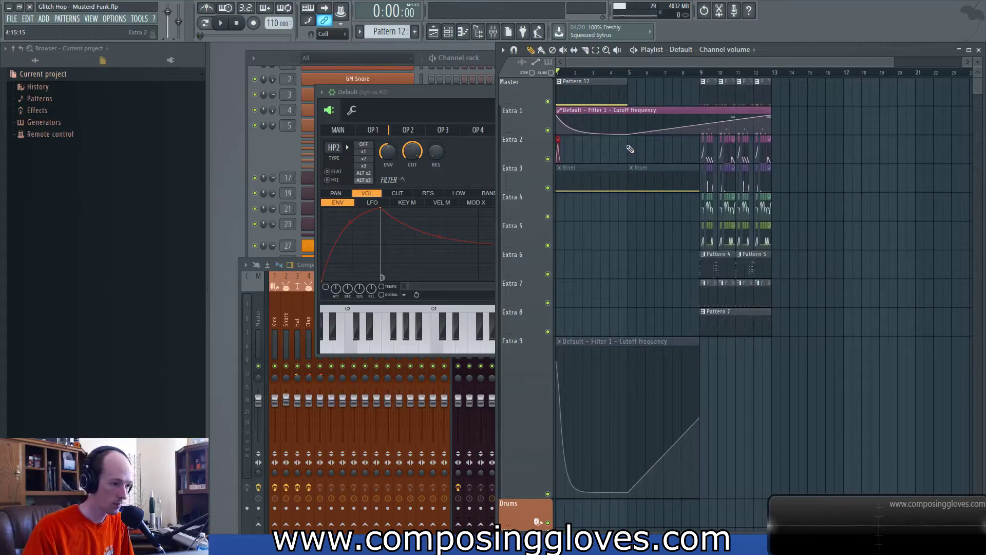
key("ctrl+b")
key("ctrl+b")
key("ctrl+b")
key("ctrl+b")
key("ctrl+b")
key("ctrl+b")
key("ctrl+b")
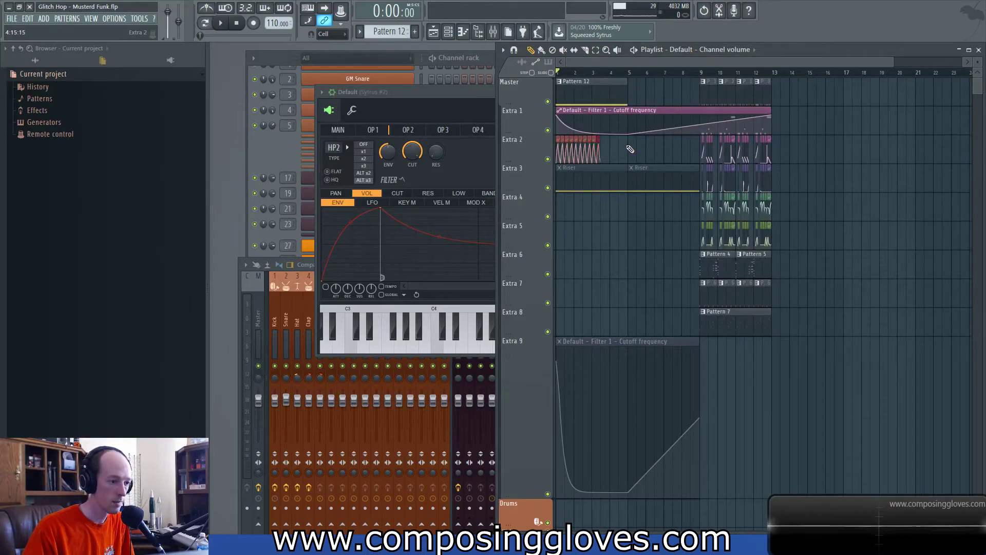
key("ctrl+b")
key("ctrl+b")
key("ctrl+b")
scroll(575, 154, "up", 5)
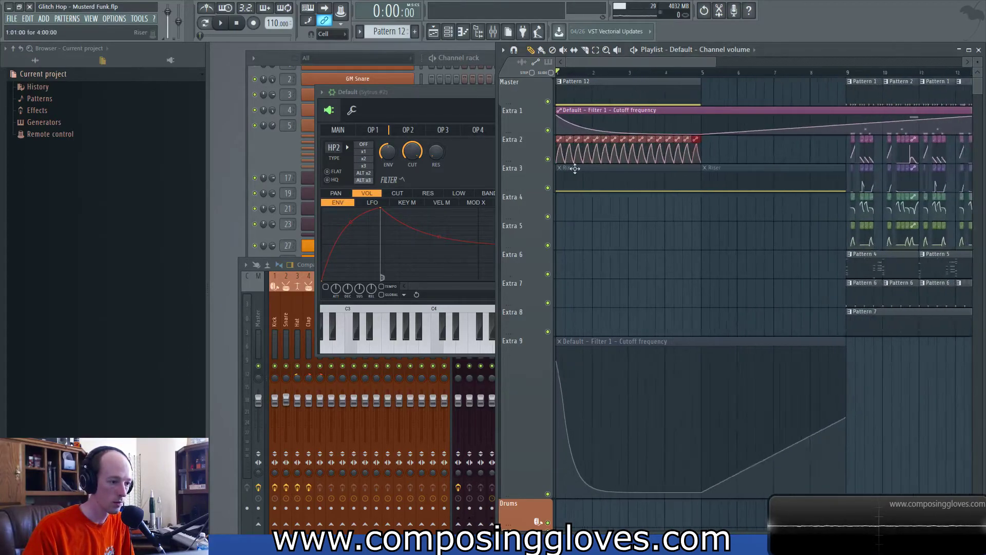
Step: Select the first four bars and automate the channel volume clip's output max level across them, with the ramp starting at zero
scroll(791, 98, "down", 3)
left_click_drag(797, 73, 557, 73)
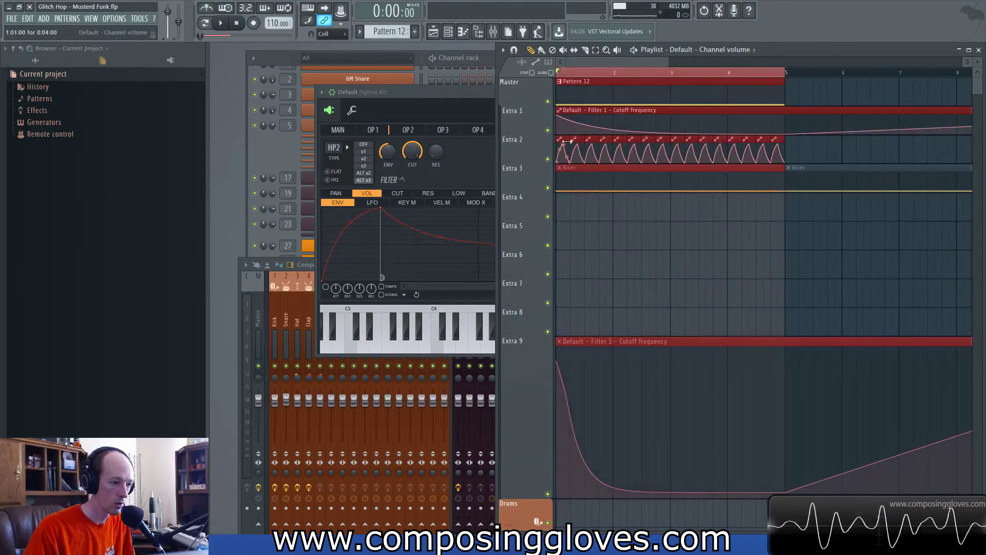
double_click(566, 138)
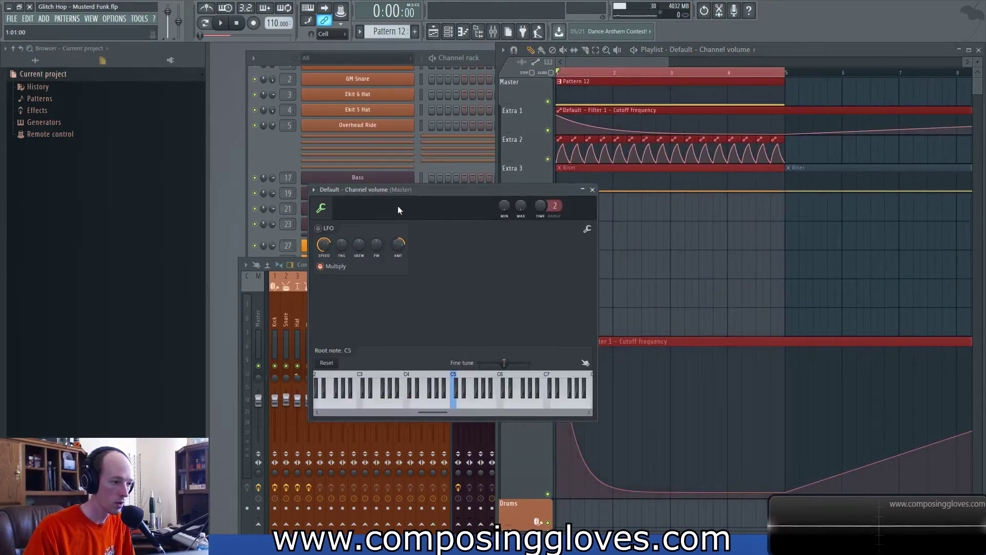
right_click(373, 245)
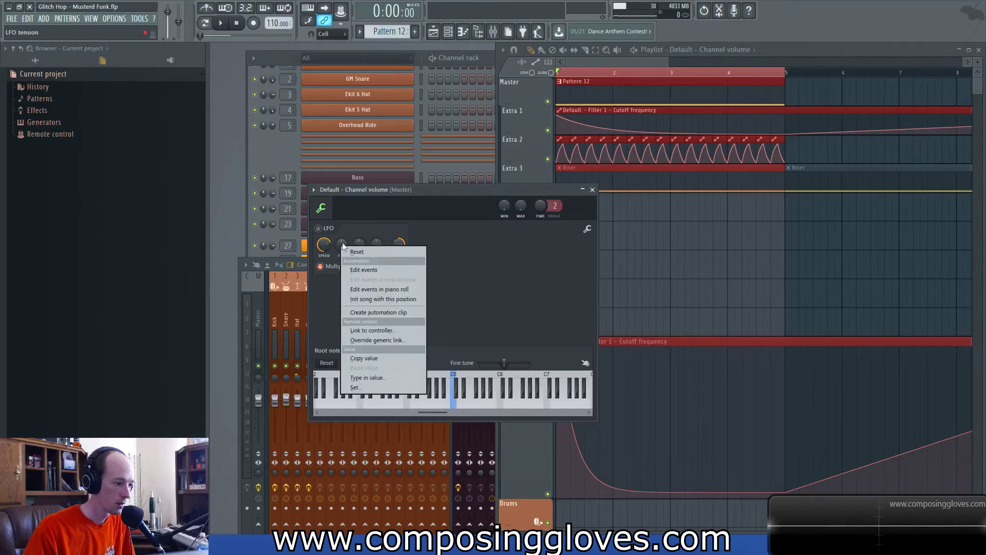
left_click(362, 228)
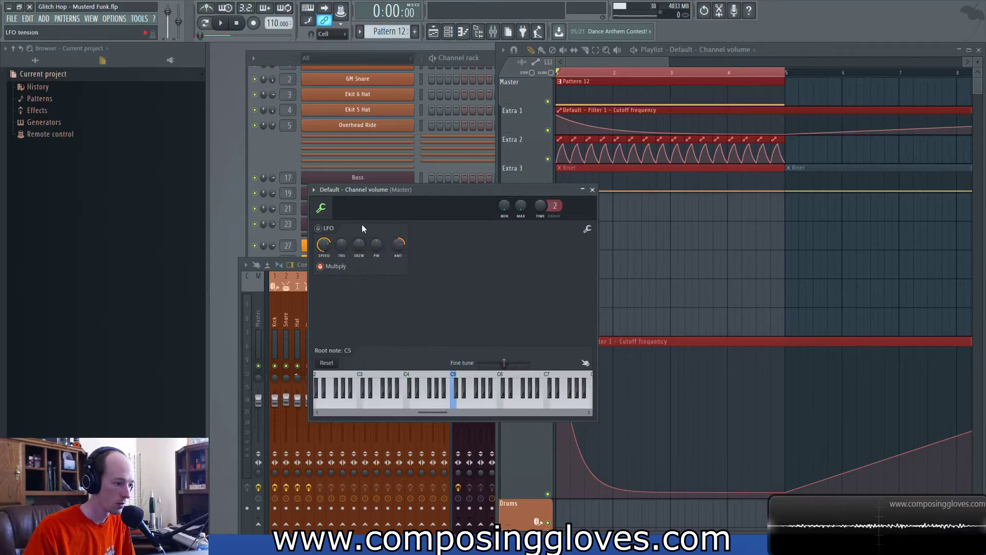
right_click(522, 209)
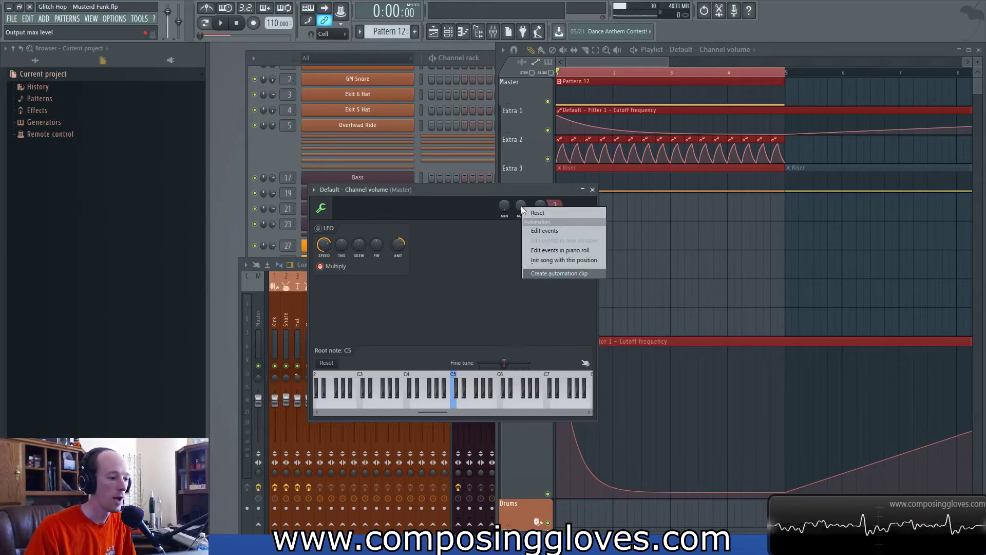
left_click(545, 274)
left_click_drag(556, 201, 556, 241)
Step: Play back the selected bars to audition the rising volume pulses, close the volume clip settings, and inspect the pulse curves
key("space")
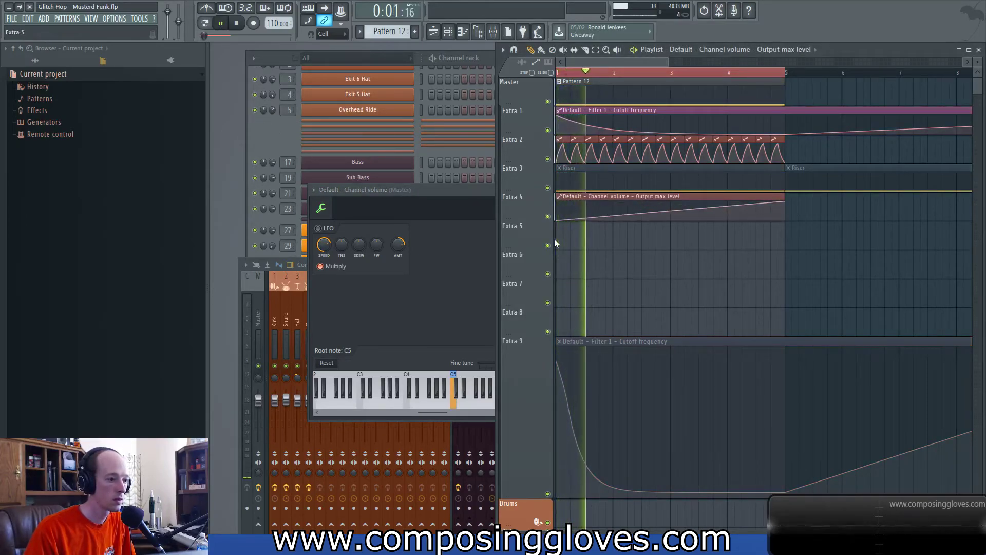
scroll(609, 210, "down", 2)
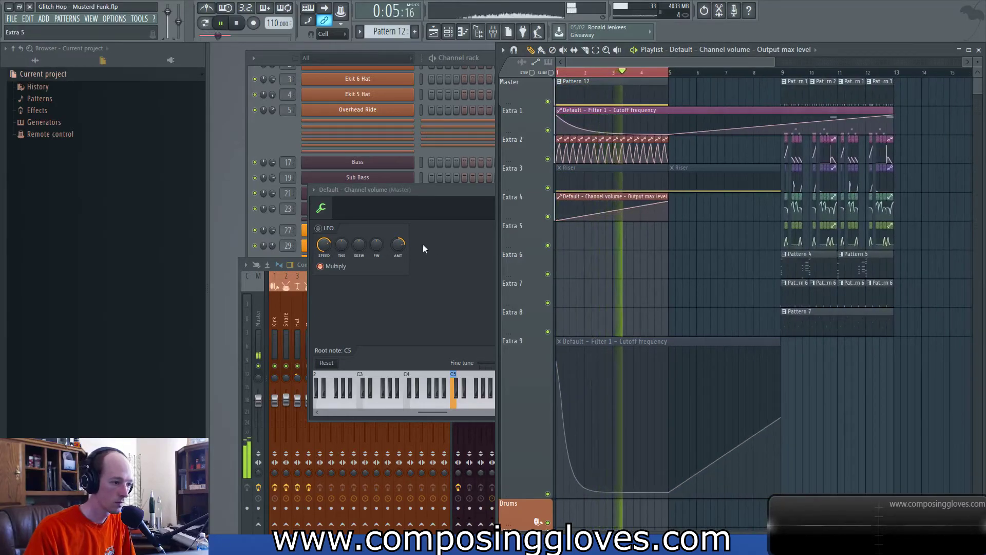
left_click(464, 193)
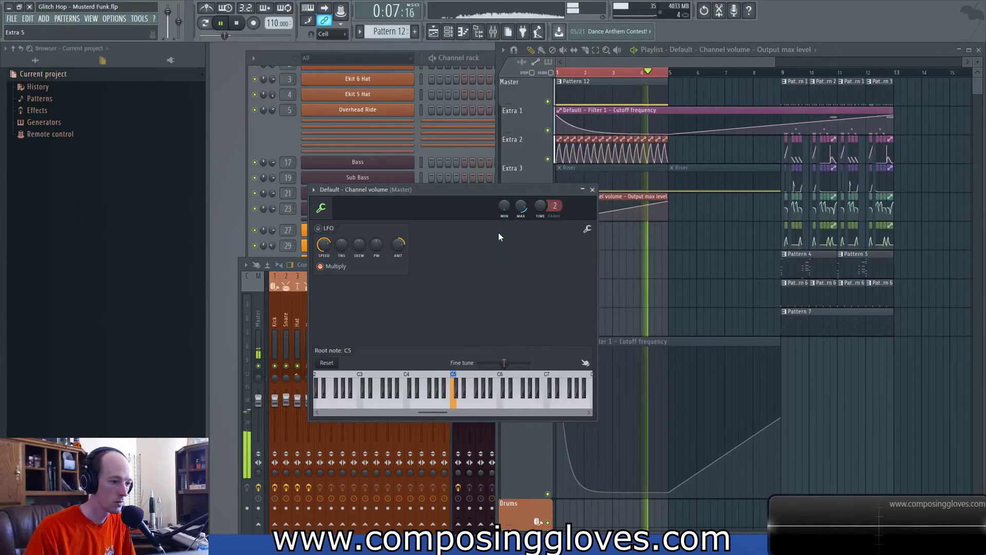
key("space")
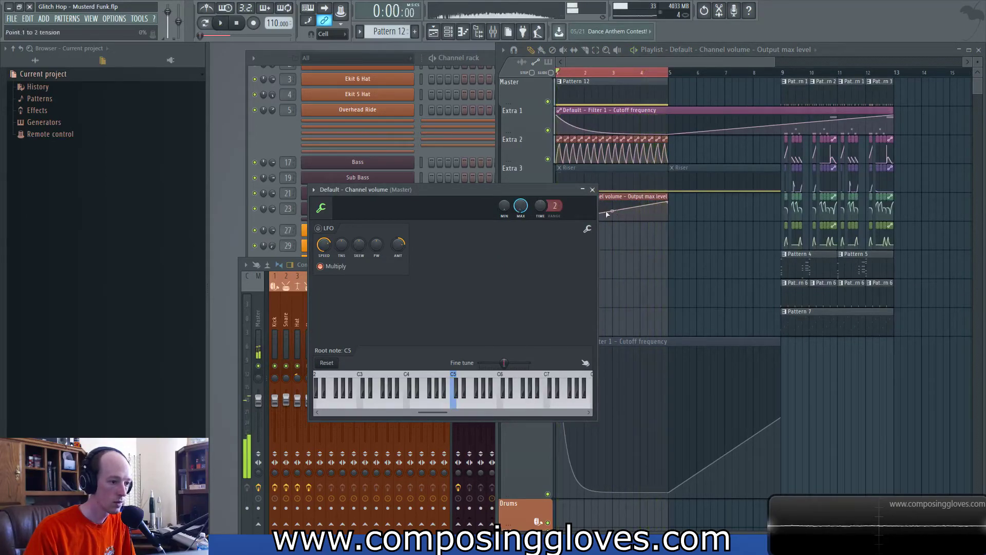
left_click(593, 189)
scroll(635, 162, "up", 4)
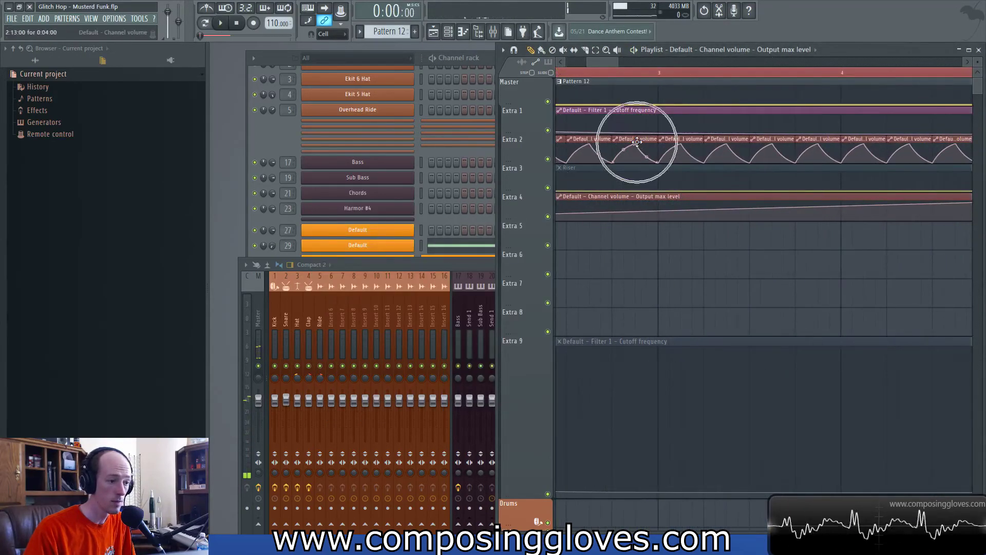
scroll(637, 162, "down", 4)
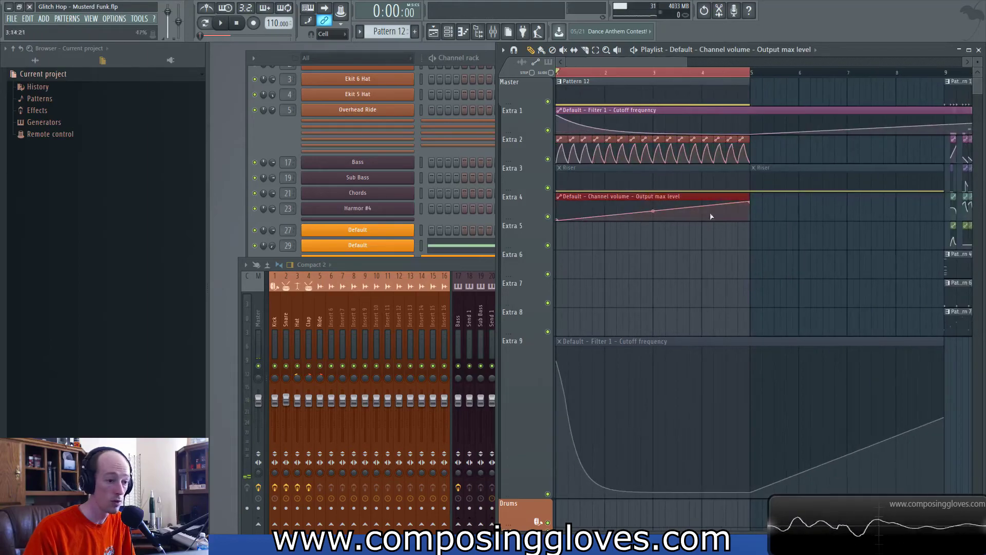